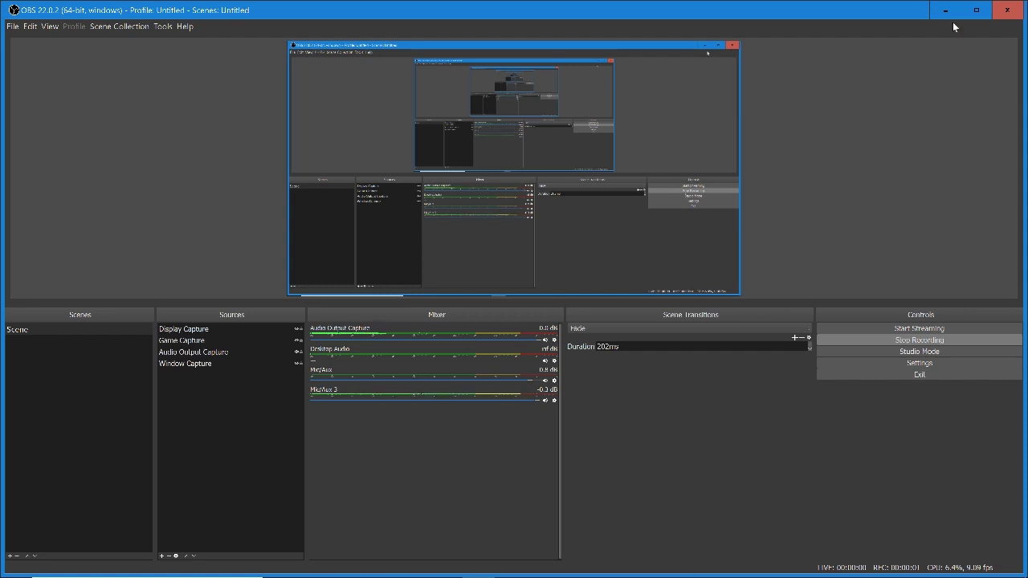
Minimize OBS Studio so the Shakes.aep project in After Effects is visible.
left_click(946, 10)
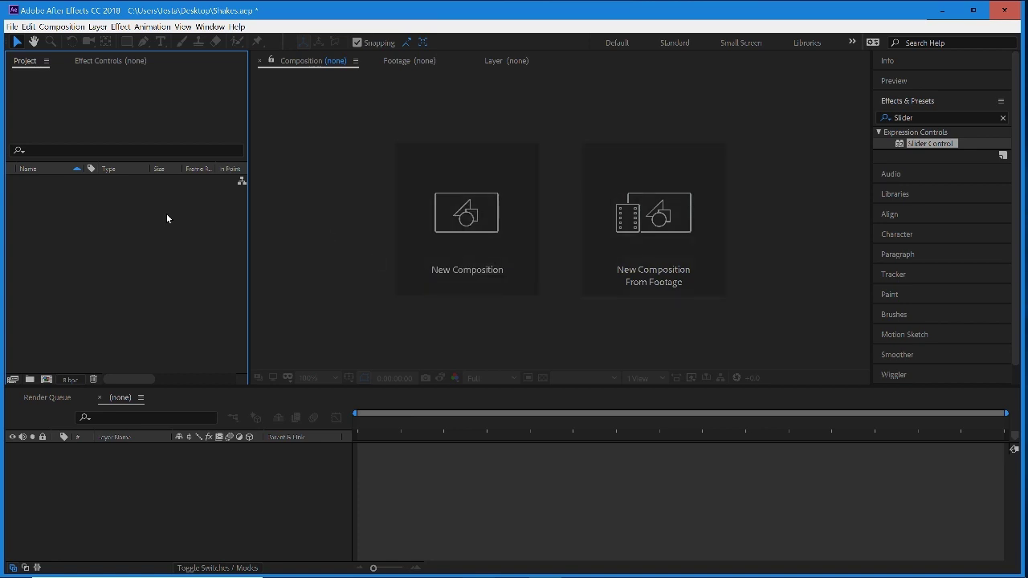
Create a new composition named Shake.
right_click(123, 200)
left_click(376, 233)
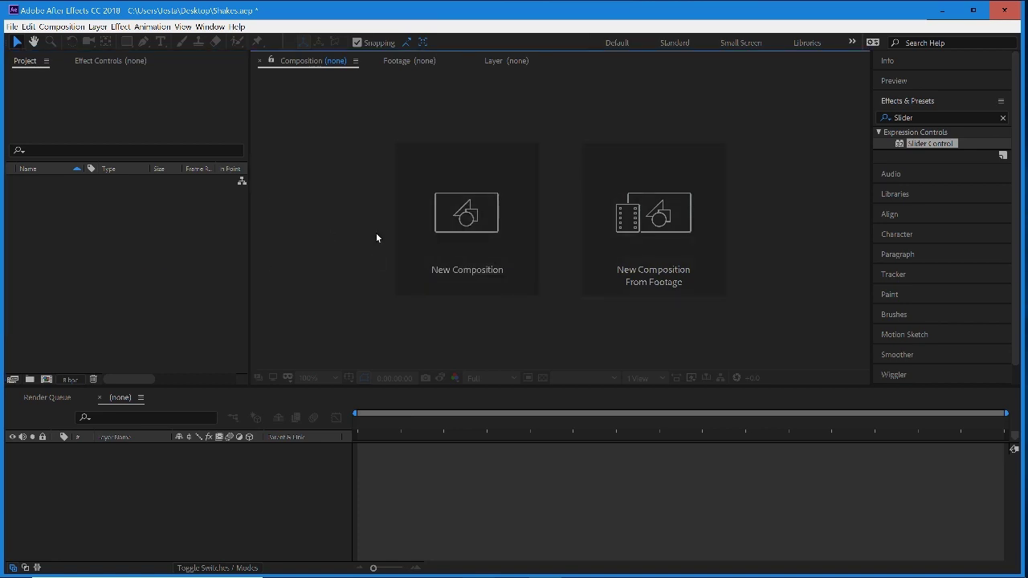
left_click(451, 265)
type("Shake")
key("Return")
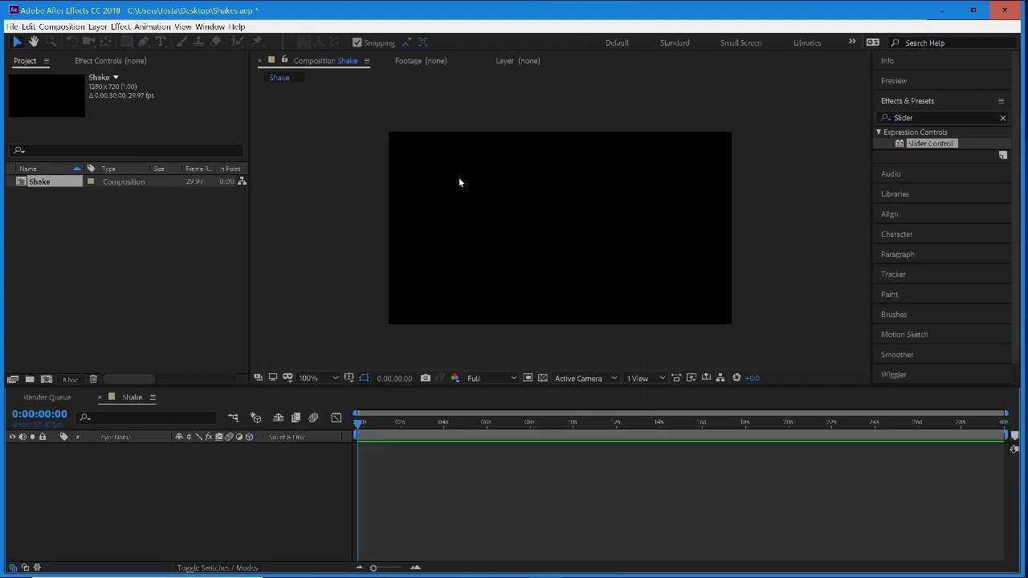
left_click_drag(360, 427, 328, 463)
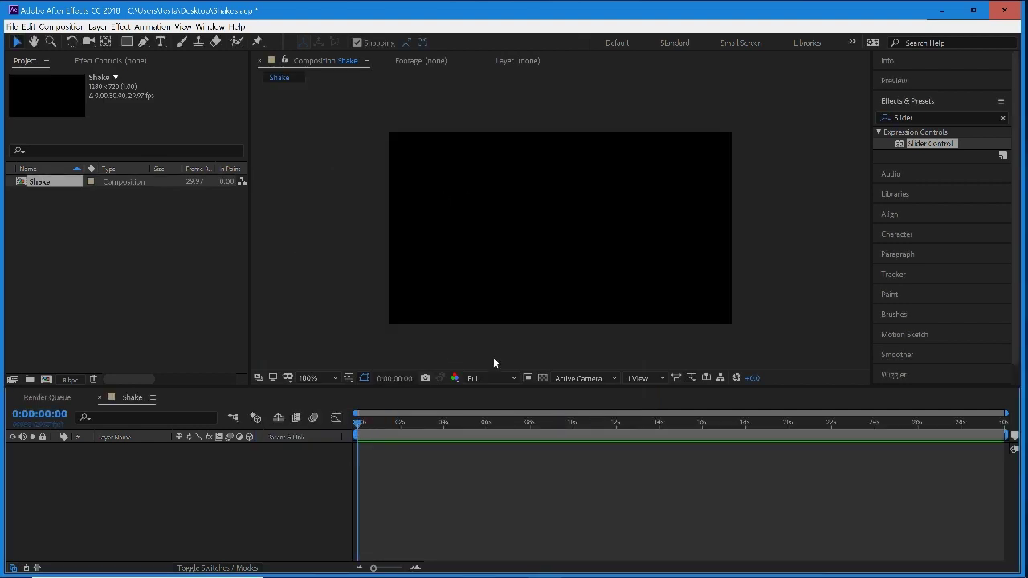
Drag the anime MP4 in from Explorer and scale its layer to 210%.
left_click(944, 9)
left_click_drag(422, 281, 548, 440)
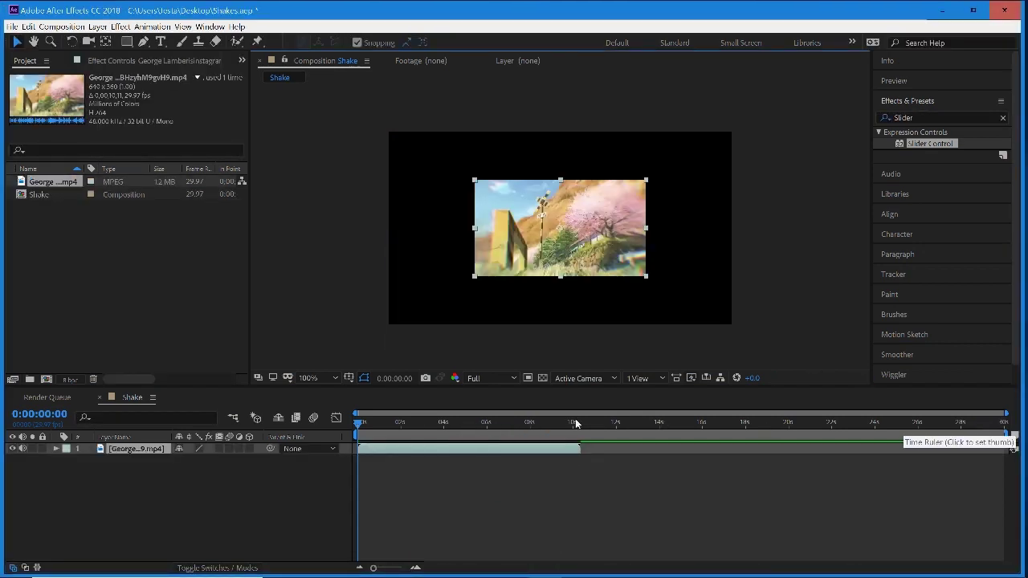
key("s")
left_click_drag(222, 460, 282, 458)
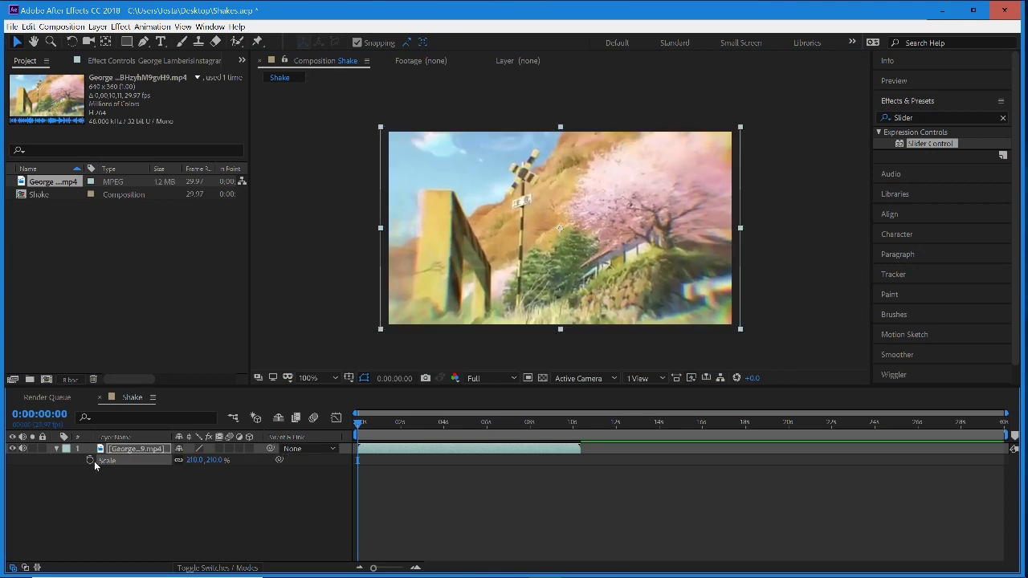
Scrub through the clip and trim its in-point at the 6:22 crane scene.
left_click(56, 448)
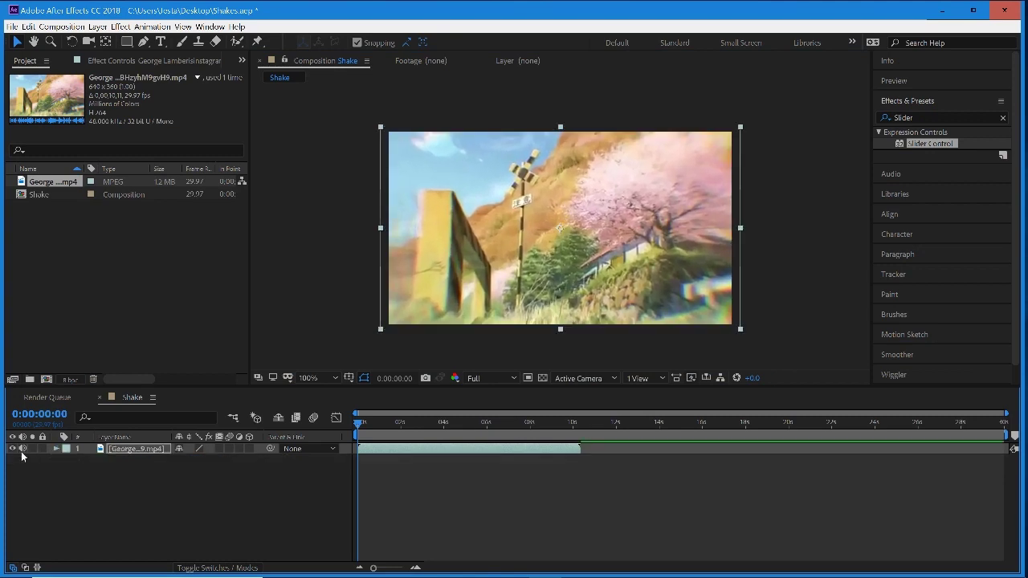
left_click(407, 423)
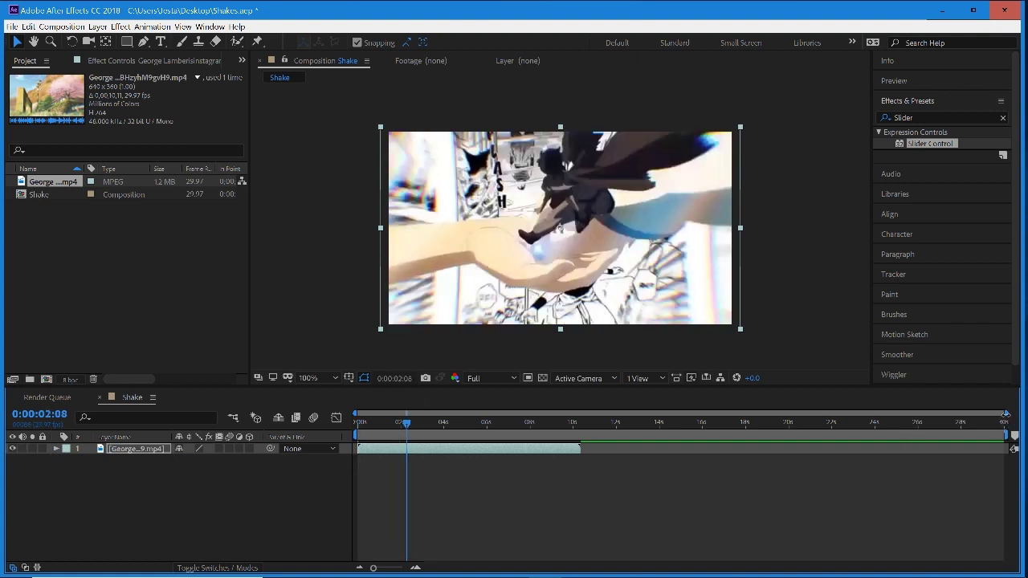
scroll(628, 415, "up", 4)
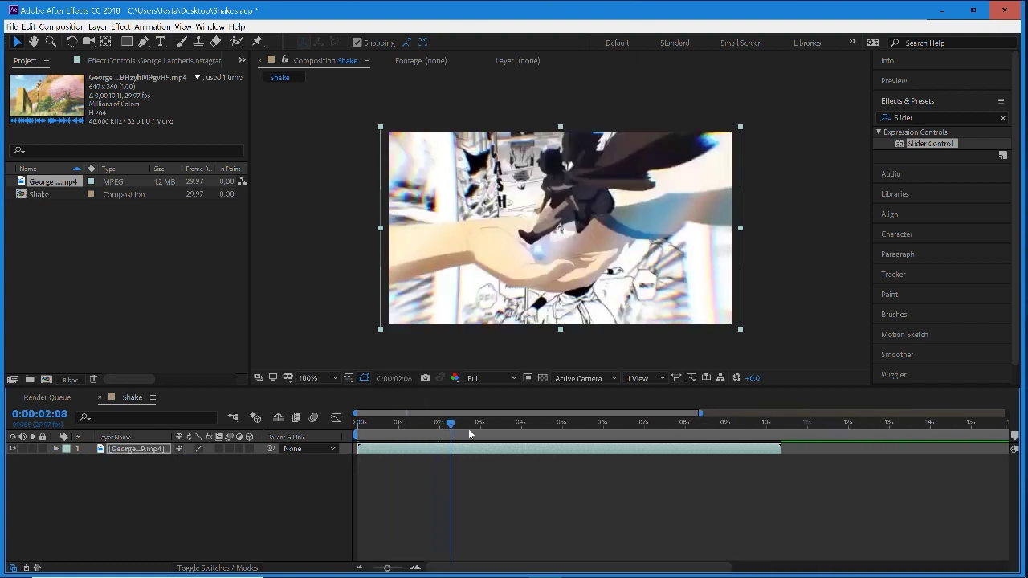
left_click_drag(469, 434, 511, 438)
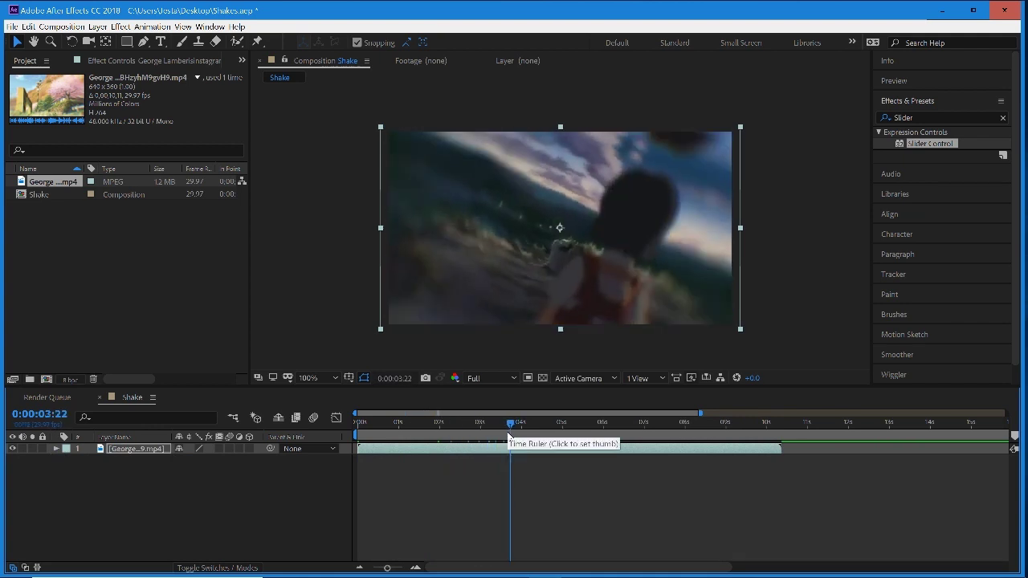
left_click_drag(509, 437, 632, 495)
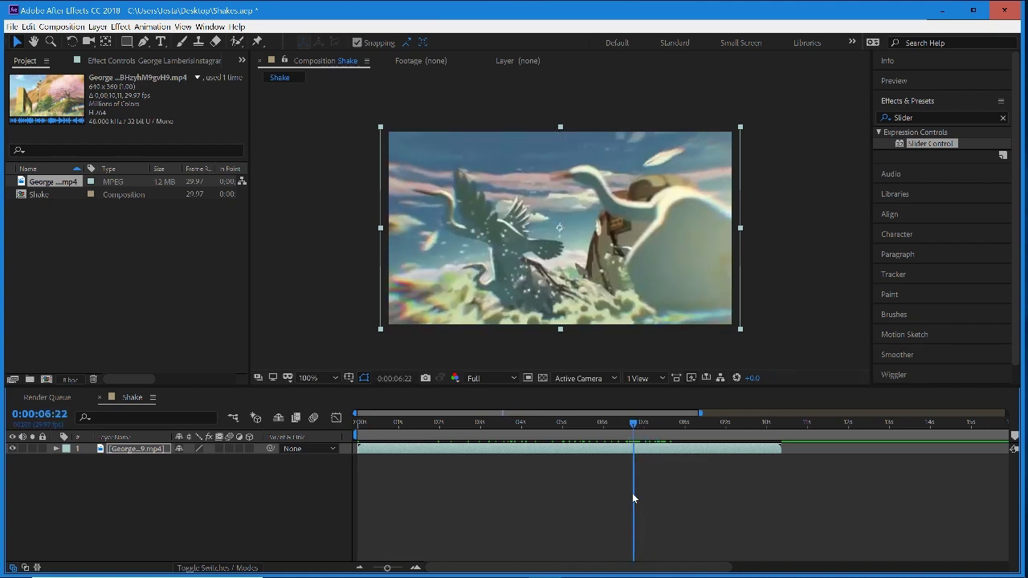
key("alt+bracketleft")
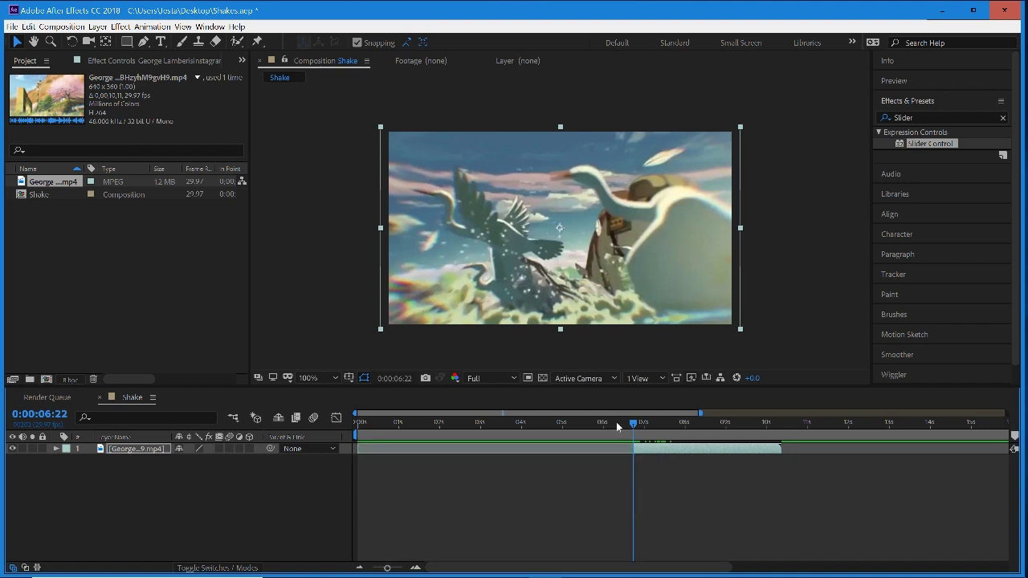
Return to the composition start and zoom the timeline to frame level.
mouse_move(664, 430)
left_mouse_down()
mouse_move(681, 431)
mouse_move(674, 439)
left_mouse_up()
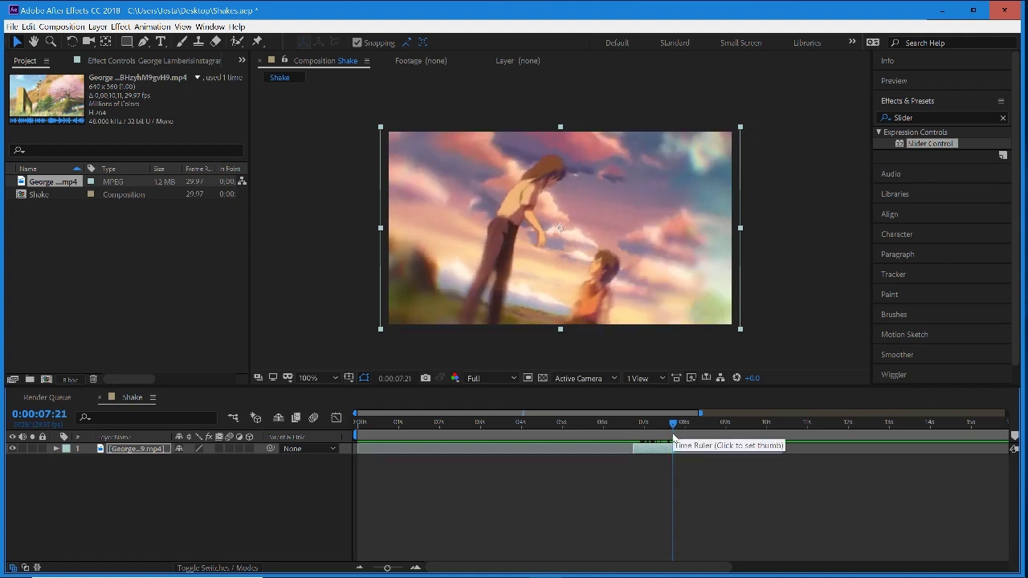
key("Home")
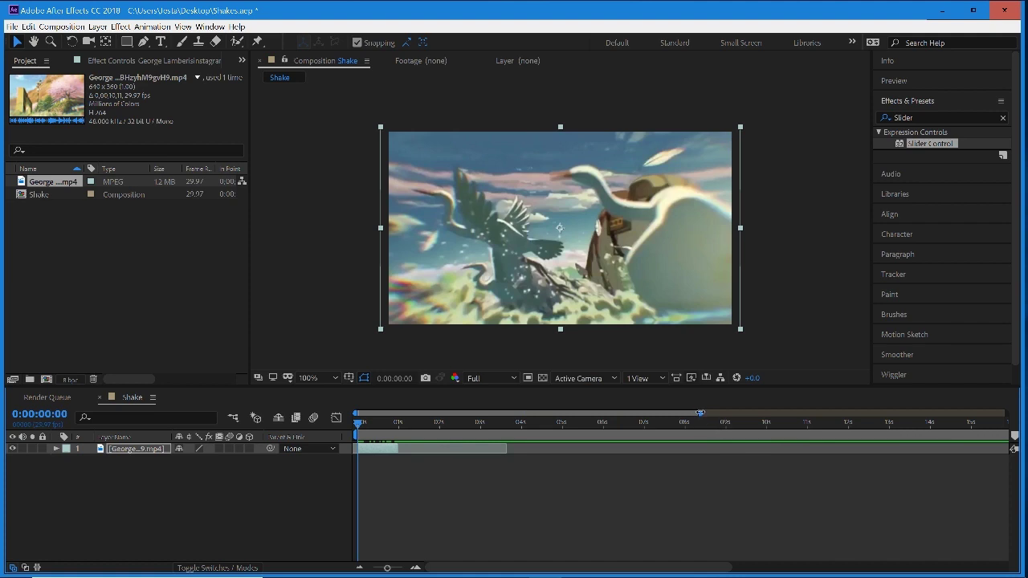
left_click_drag(700, 412, 382, 470)
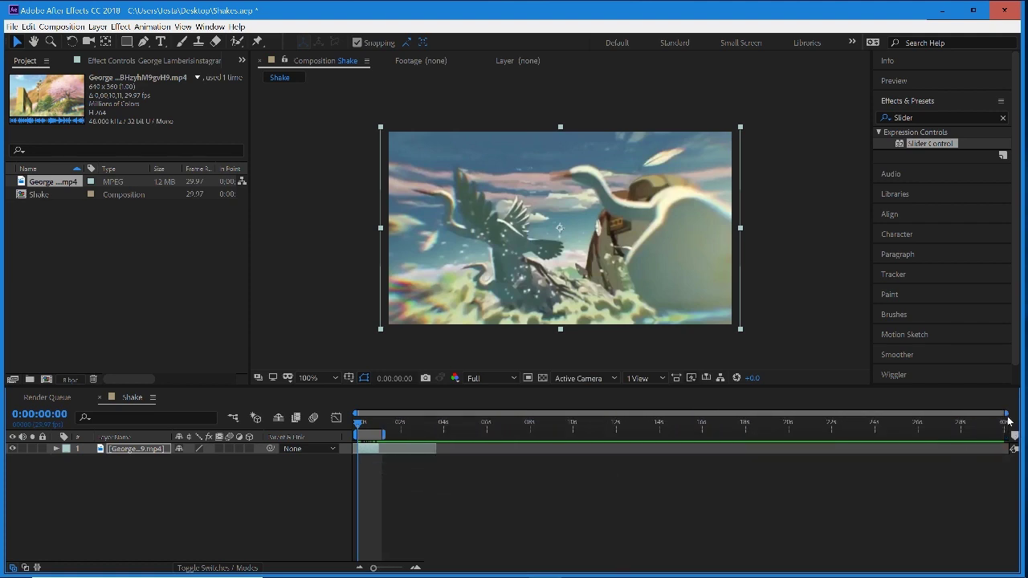
left_click_drag(1008, 413, 411, 414)
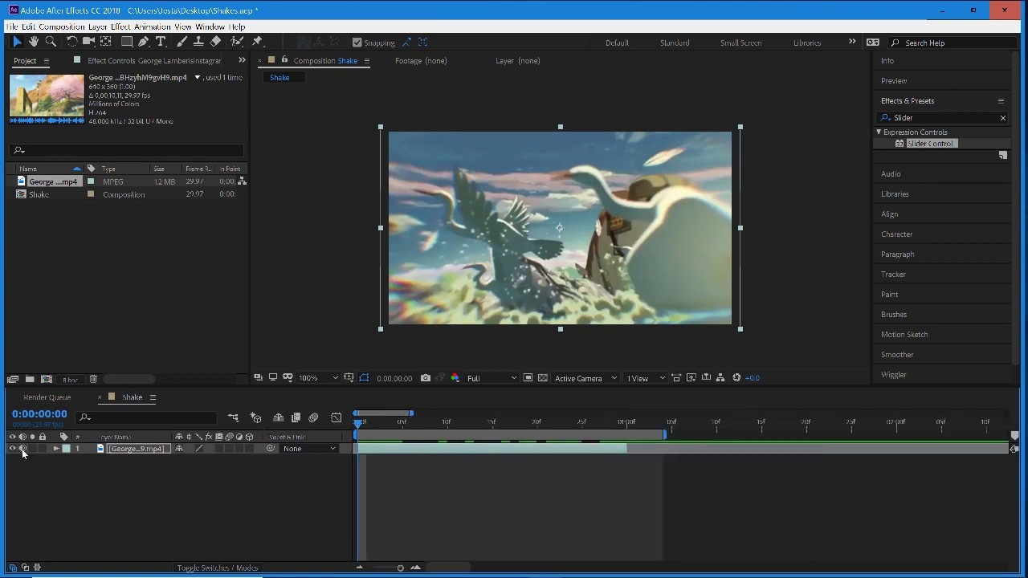
Preview the clip, check its audio waveform, and end the work area at one second.
key("space")
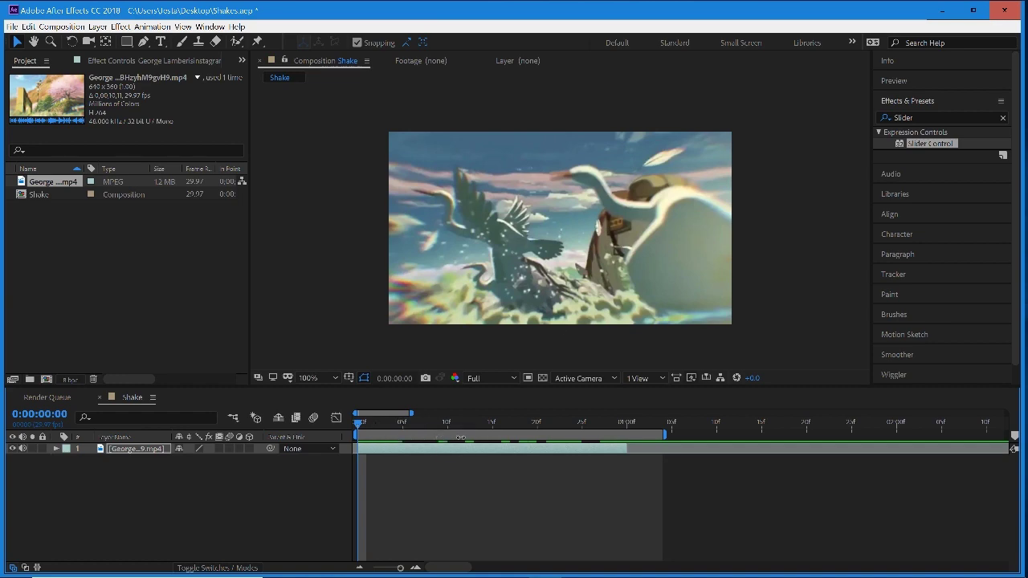
key("space")
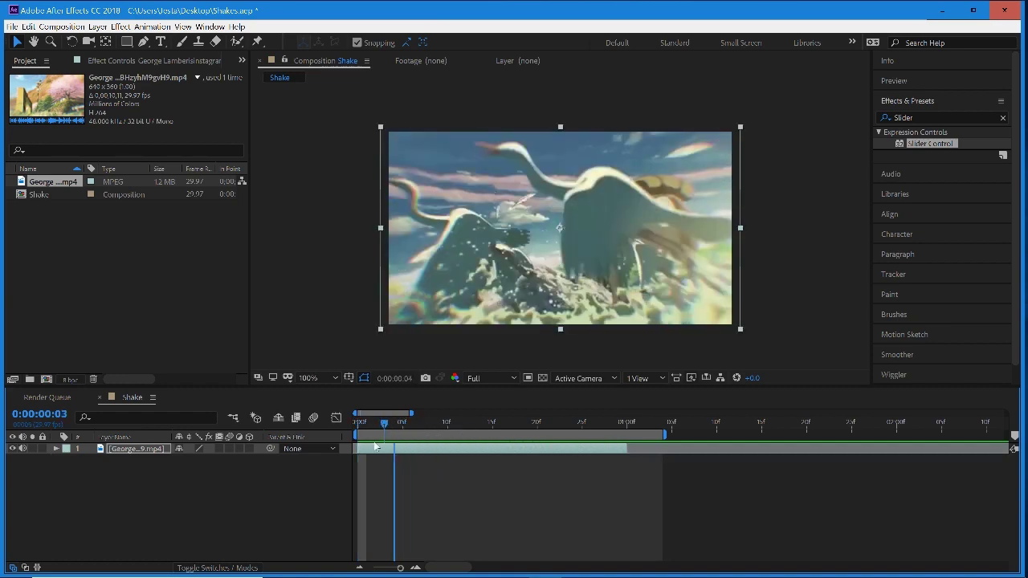
key("space")
mouse_move(431, 422)
left_mouse_down()
mouse_move(395, 422)
mouse_move(516, 440)
mouse_move(421, 437)
left_mouse_up()
key("l")
key("l")
left_click(56, 449)
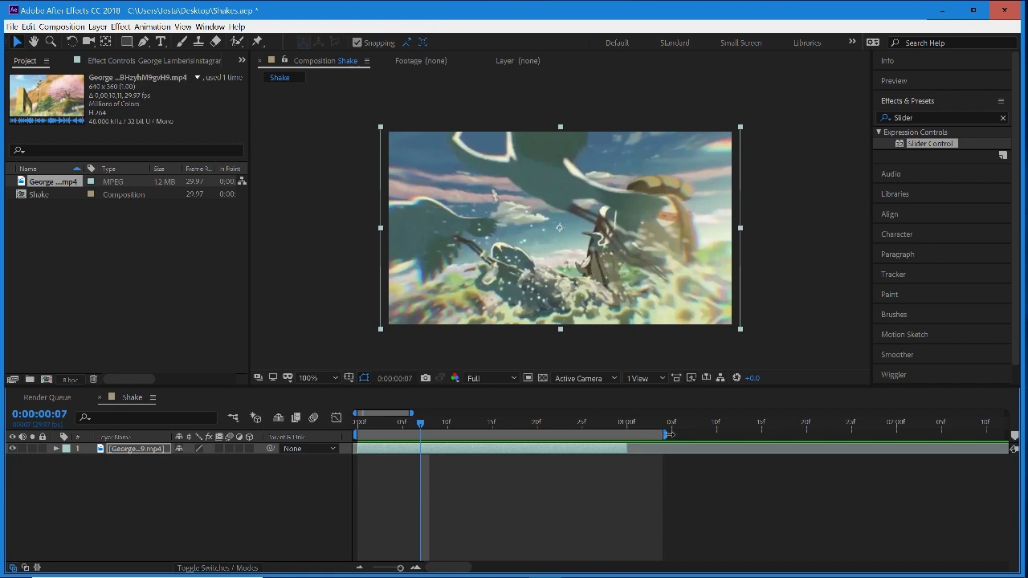
left_click_drag(667, 434, 629, 434)
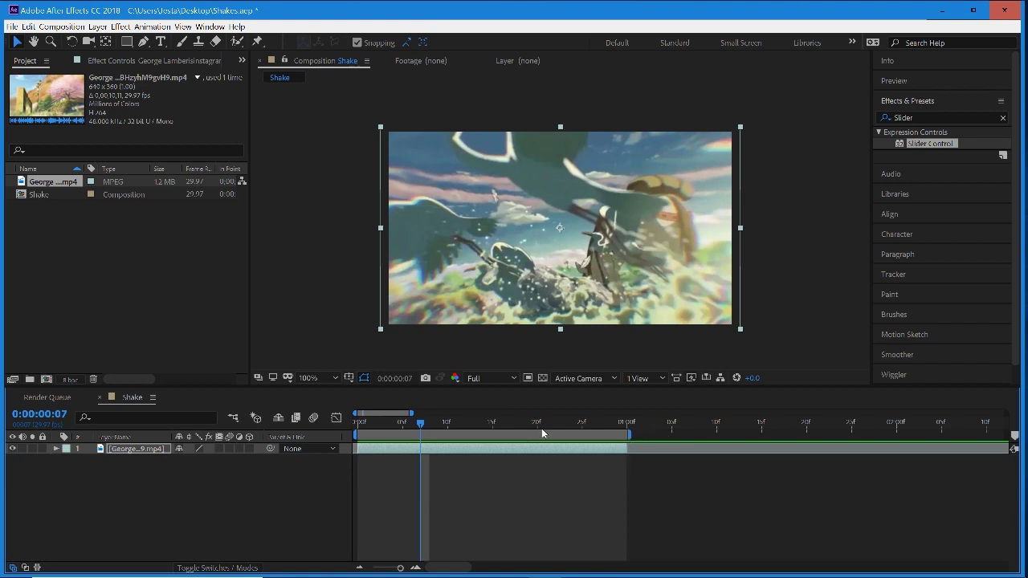
left_click_drag(406, 431, 358, 432)
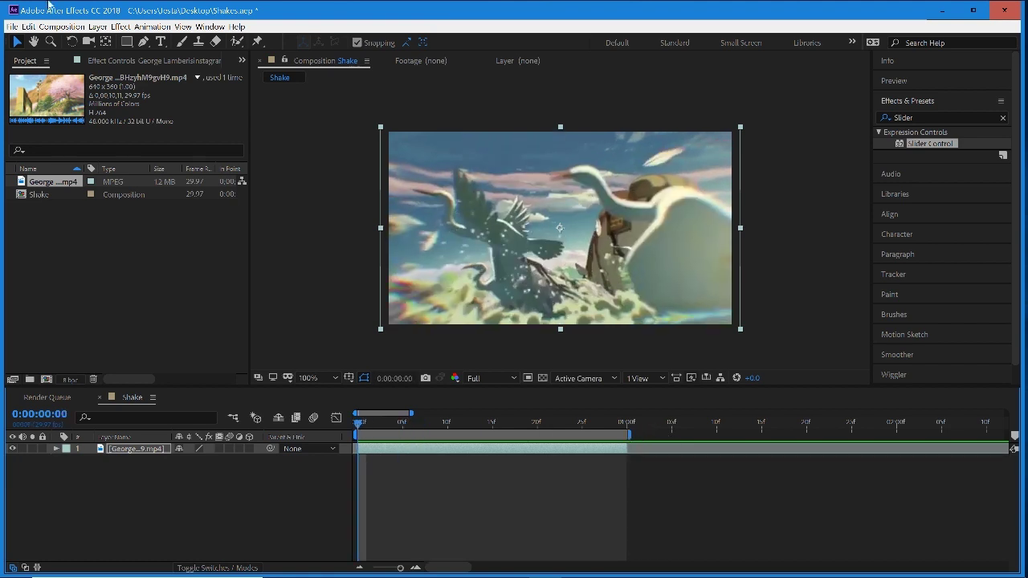
Add a null object layer and rename it Control.
left_click(97, 26)
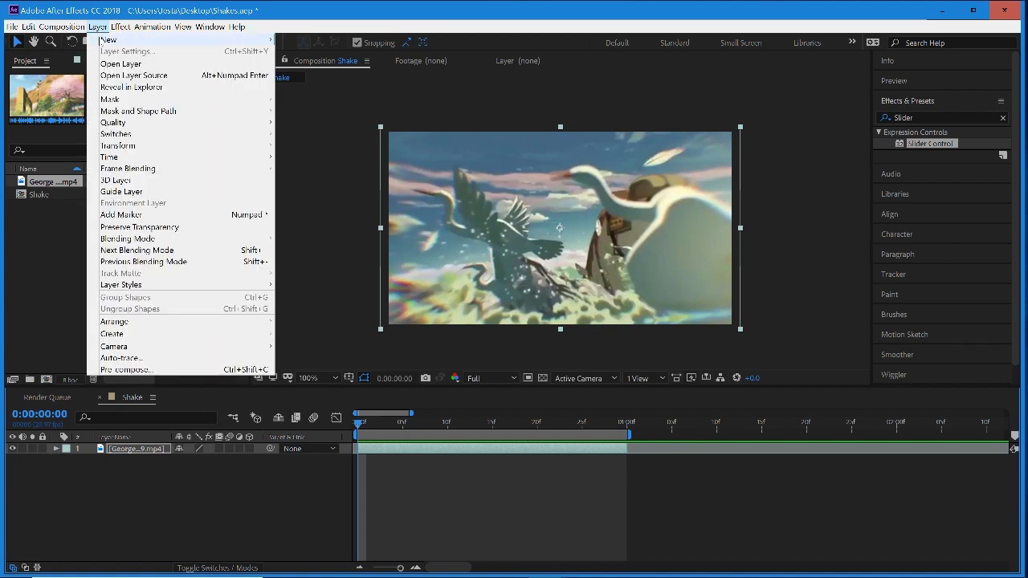
mouse_move(107, 40)
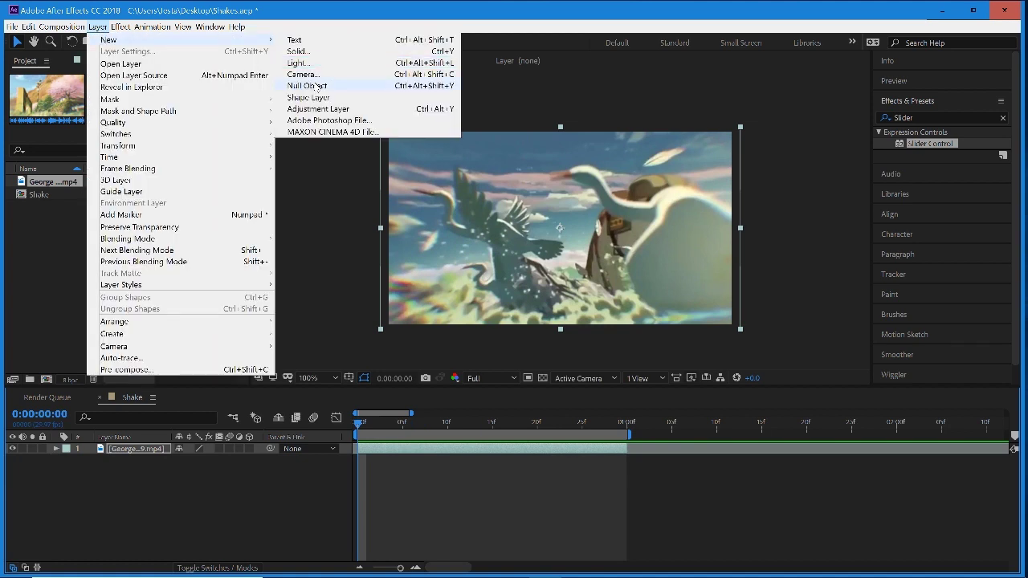
left_click(313, 85)
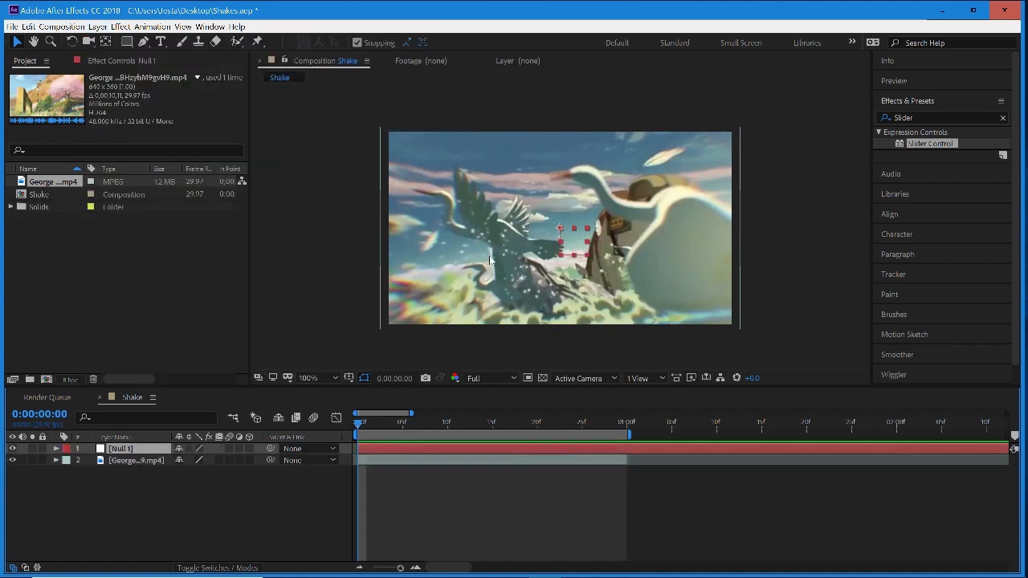
right_click(150, 449)
left_click(188, 440)
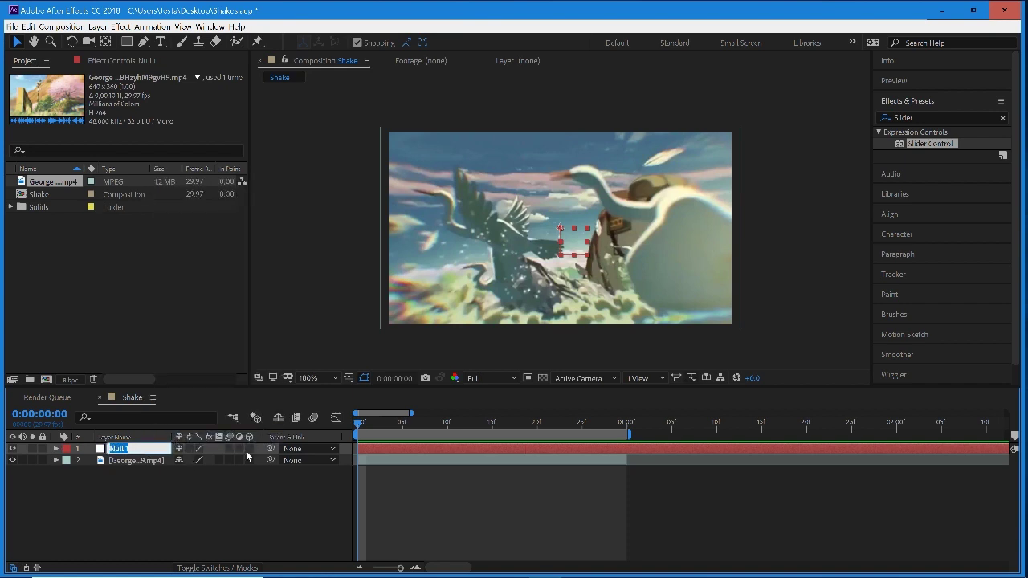
type("Control")
left_click(192, 505)
left_click(150, 451)
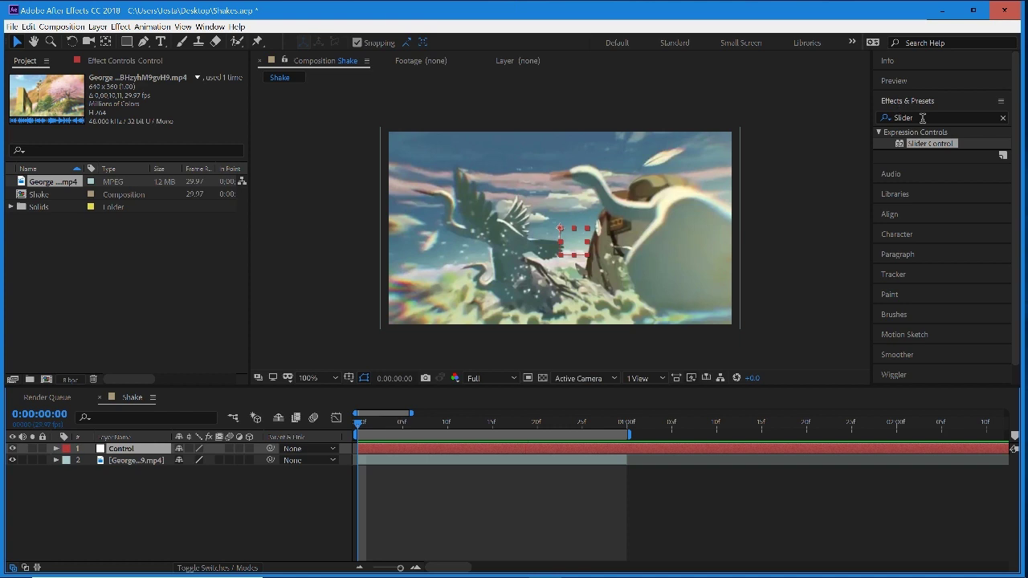
Apply two Slider Control effects to the Control layer.
left_click_drag(929, 144, 395, 458)
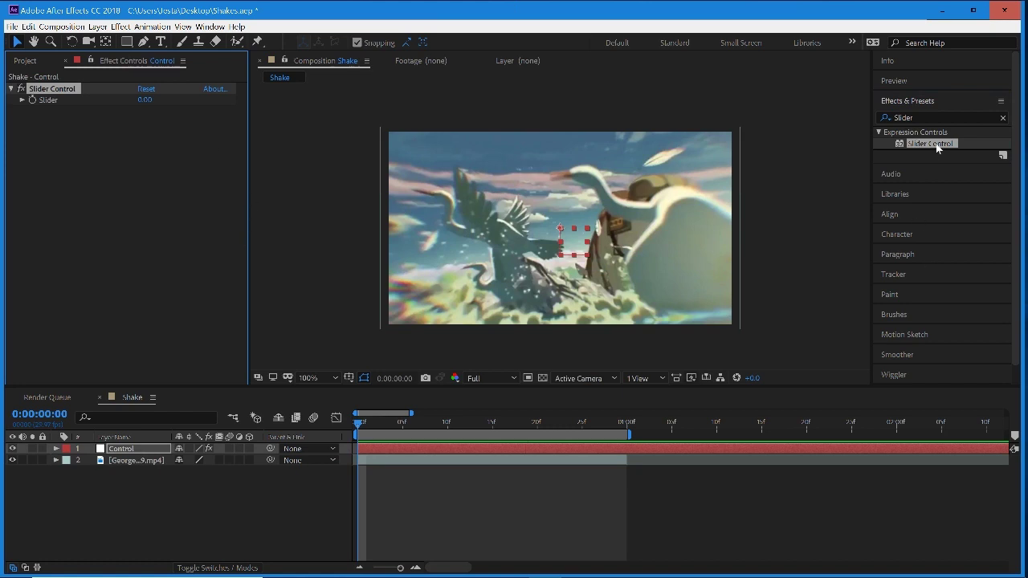
left_click_drag(937, 146, 406, 454)
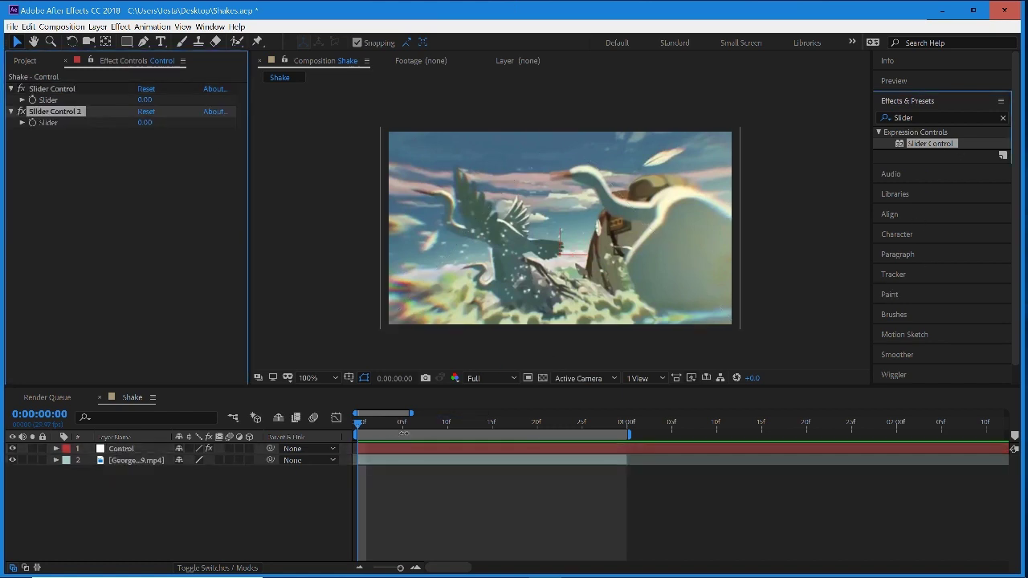
left_click(77, 90)
left_click(67, 113)
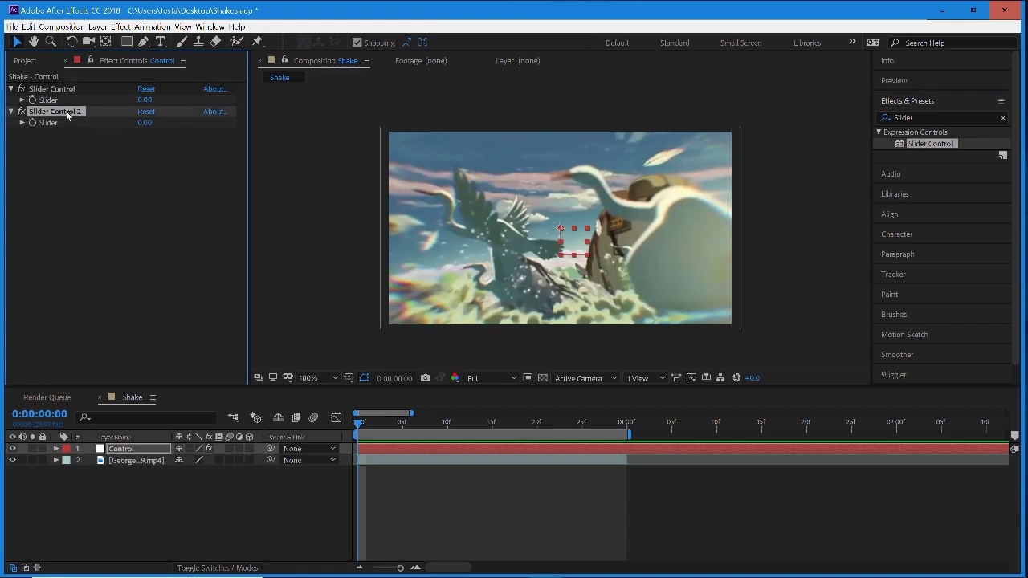
left_click(146, 212)
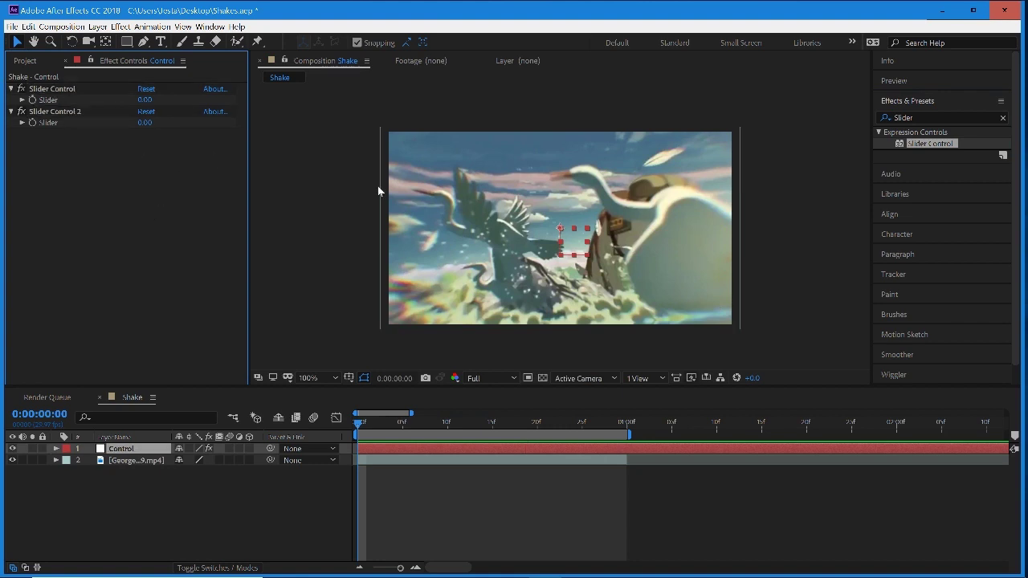
left_click(147, 460)
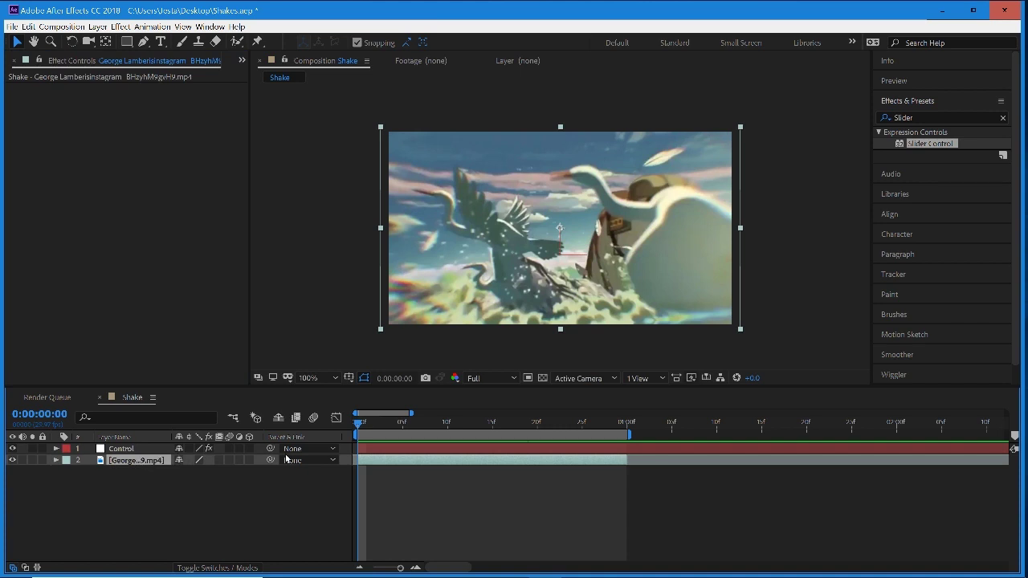
left_click_drag(271, 460, 125, 449)
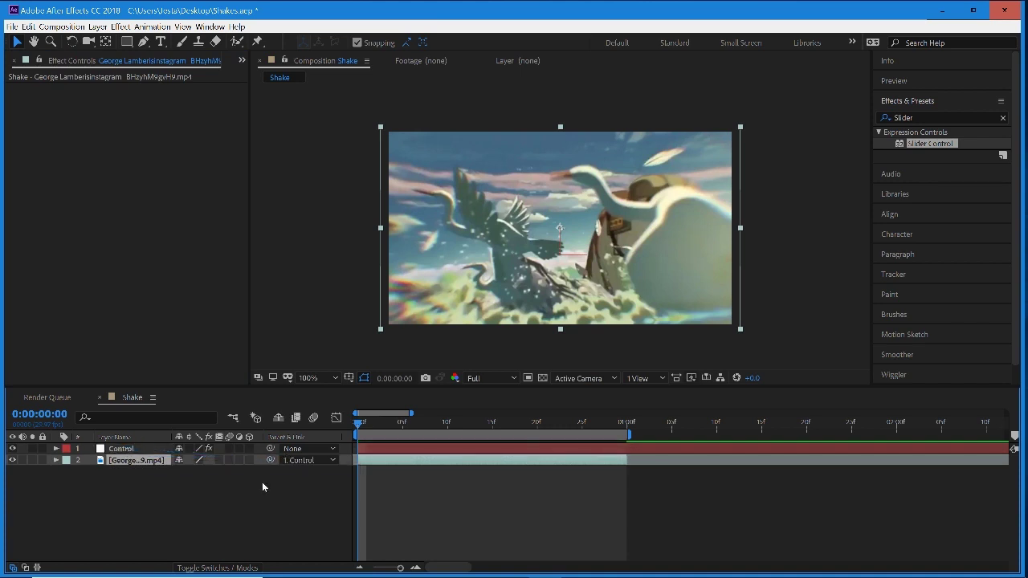
left_click(145, 448)
left_click(141, 460)
left_click(143, 449)
key("p")
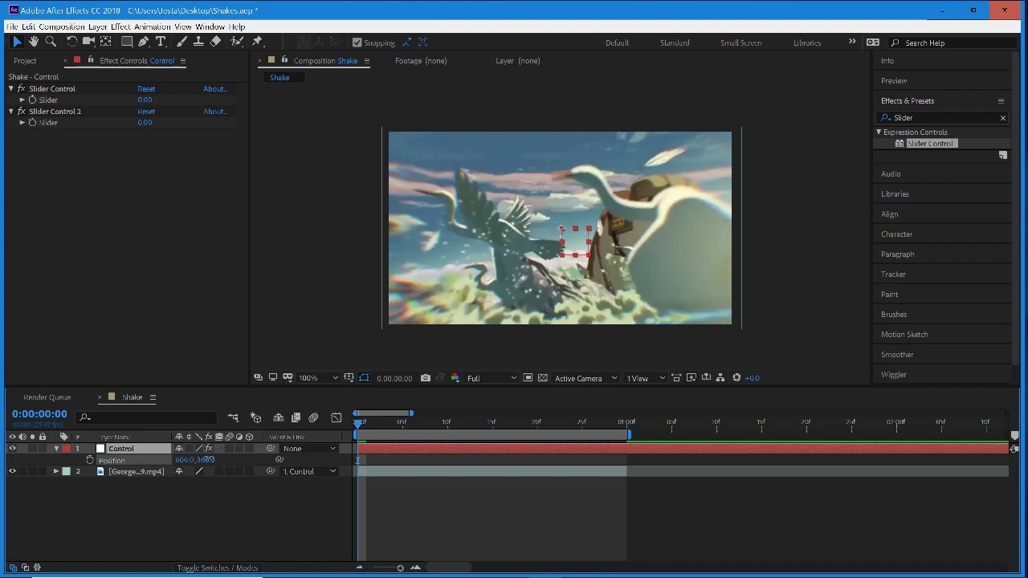
left_click_drag(225, 455, 234, 462)
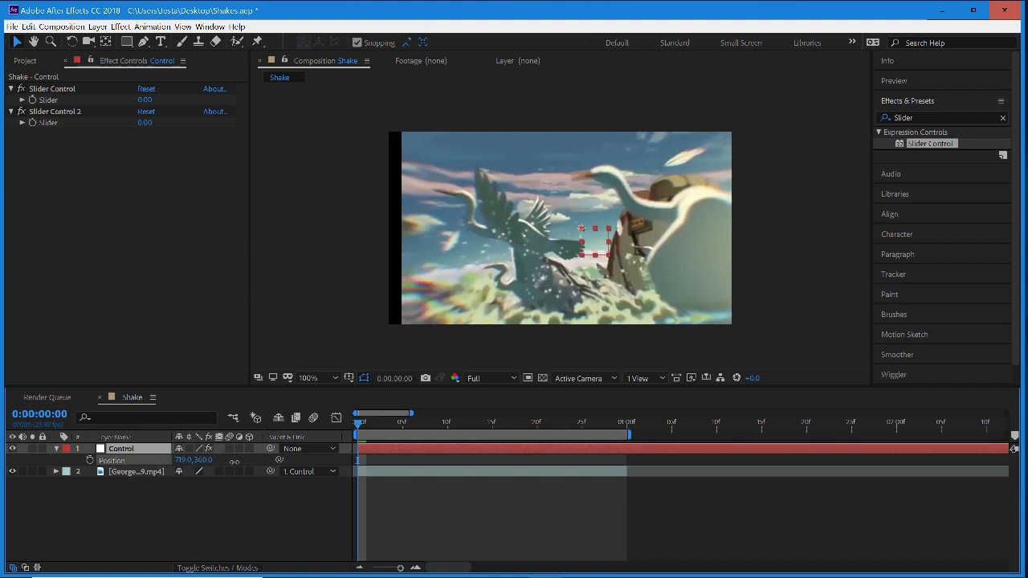
left_click(143, 471)
left_click(175, 452)
key("ctrl+z")
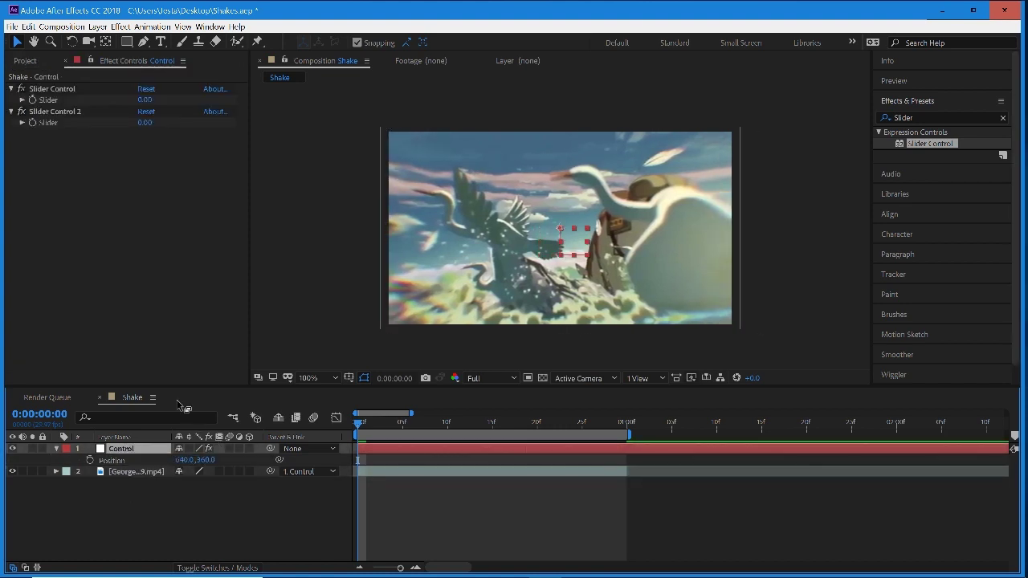
Reveal the Control layer's Position and add an empty expression to it.
left_click(56, 449)
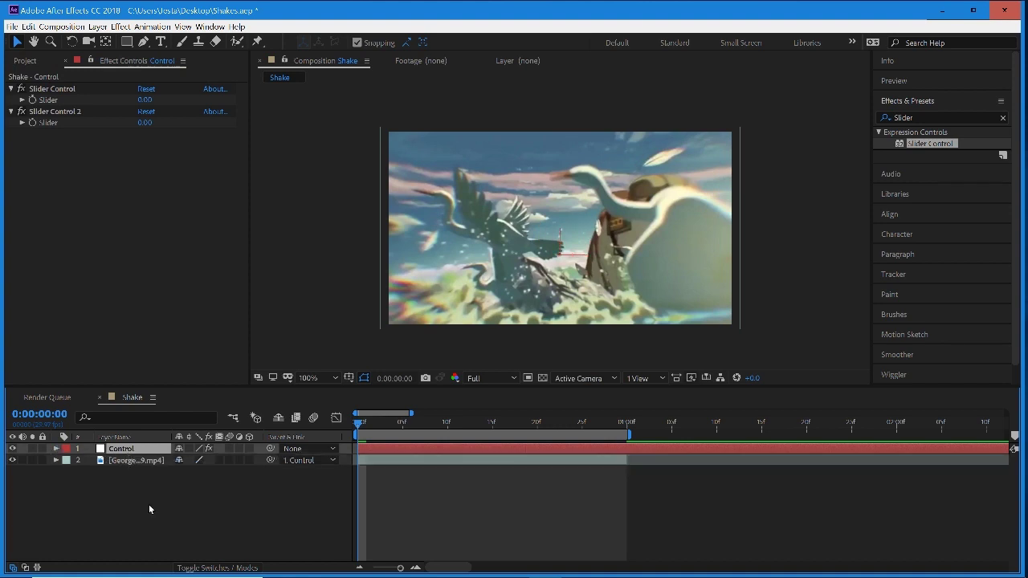
left_click(148, 504)
left_click(141, 449)
key("p")
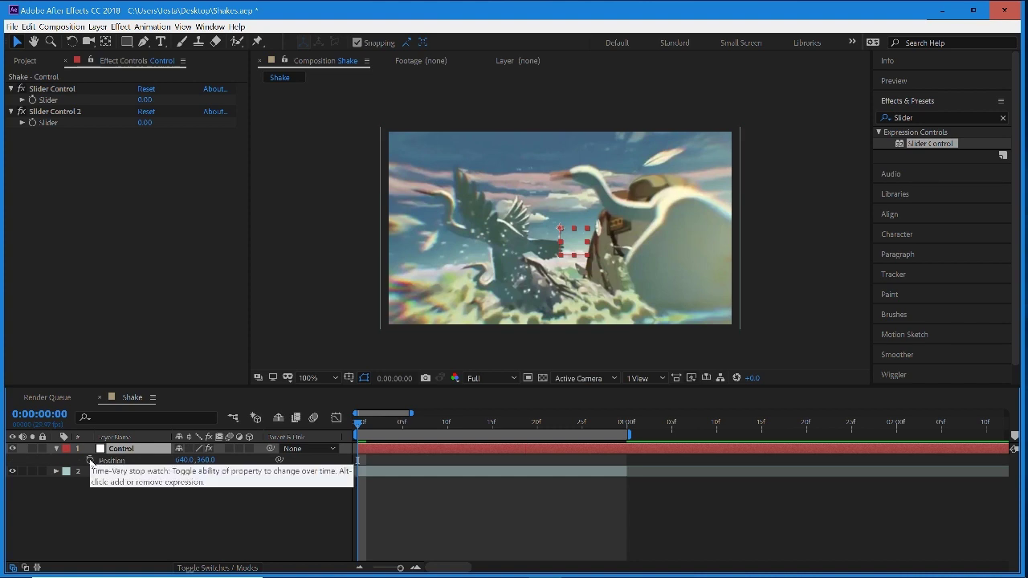
left_click(89, 460, "alt")
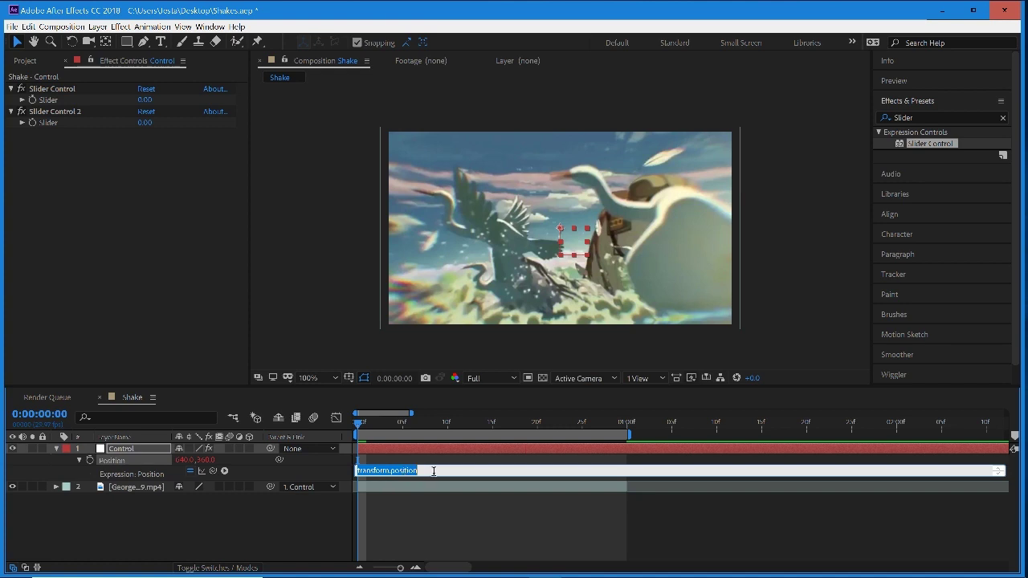
key("BackSpace")
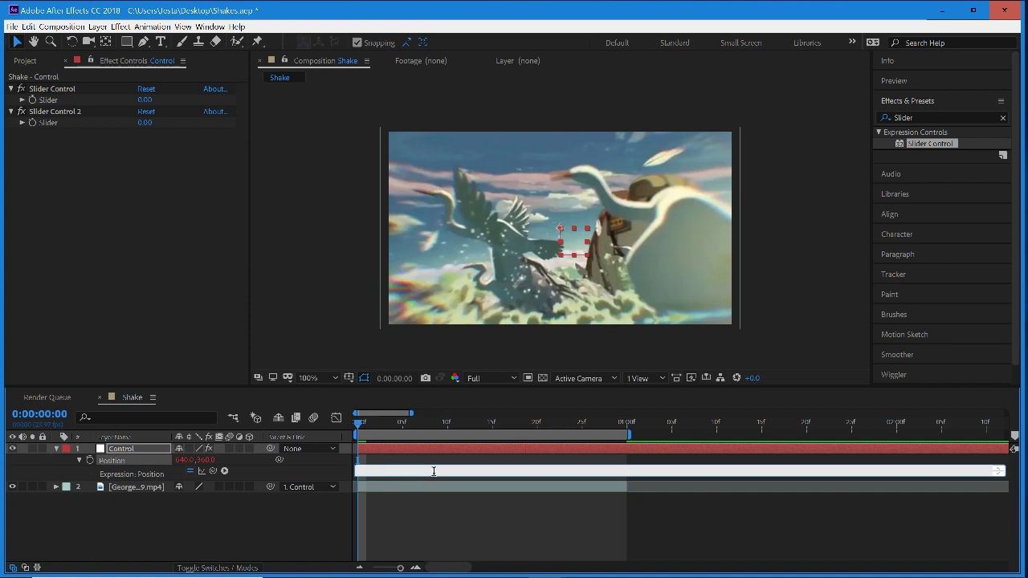
Write a wiggle expression using Slider Control as frequency and Slider Control 2 as amount.
type("wiggle(")
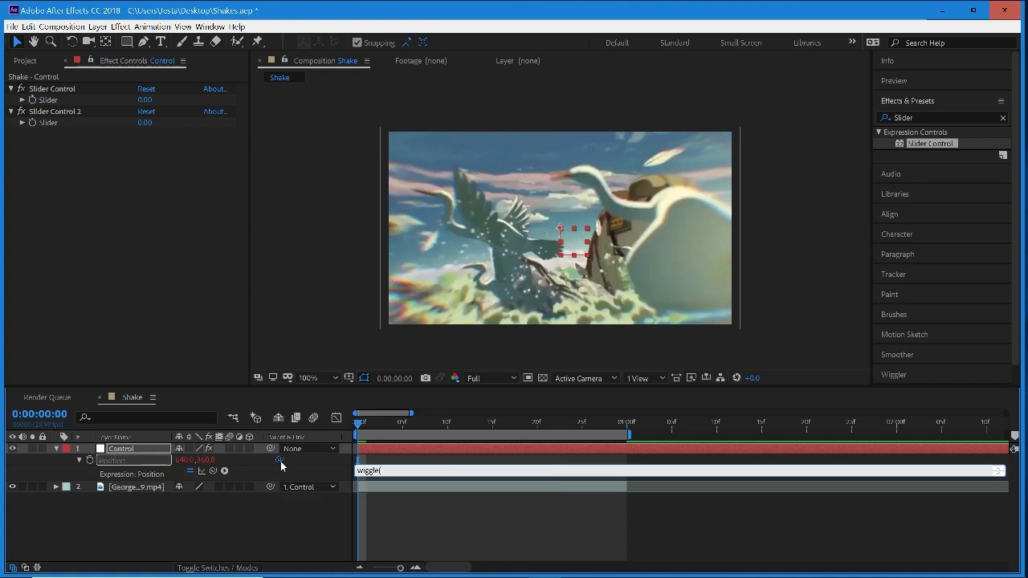
mouse_move(280, 461)
left_mouse_down()
mouse_move(211, 389)
mouse_move(133, 149)
mouse_move(84, 94)
left_mouse_up()
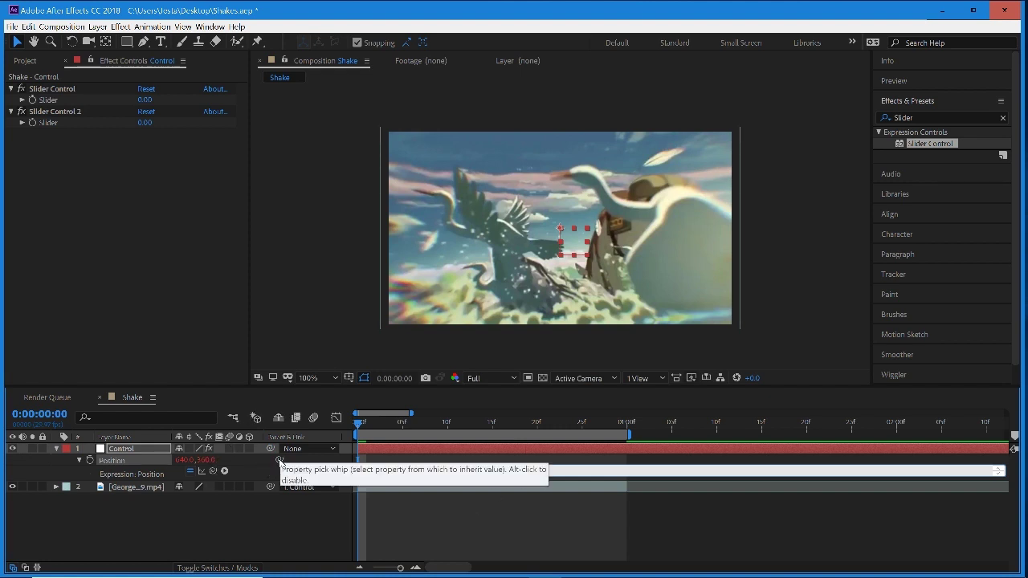
left_click_drag(279, 461, 66, 123)
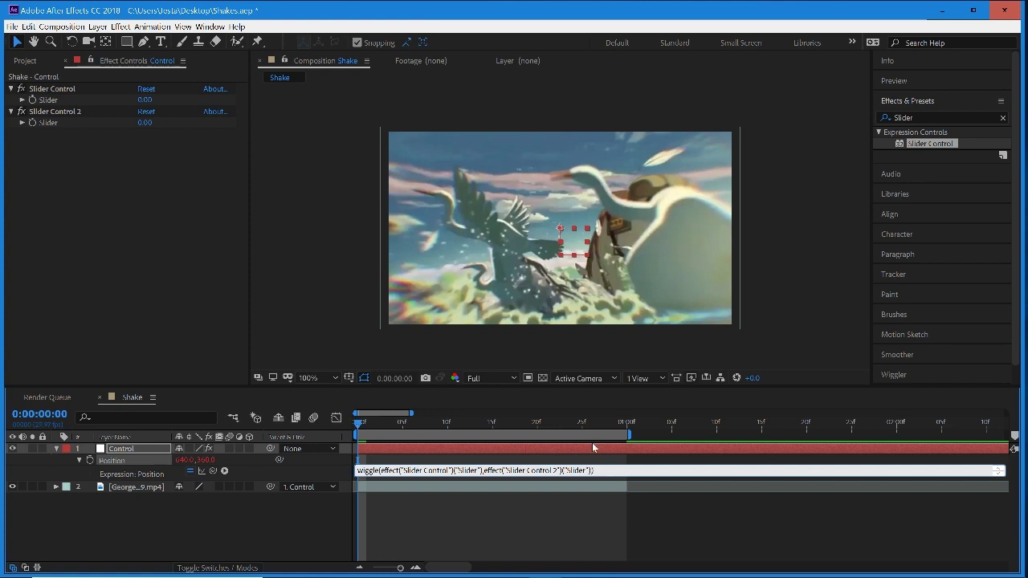
type(";")
left_click(620, 471)
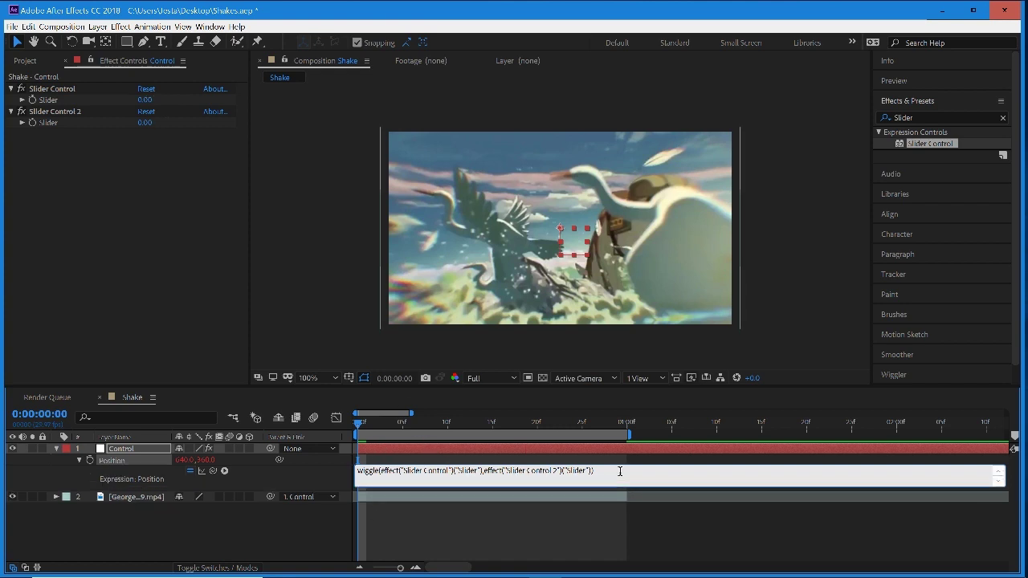
left_click(533, 518)
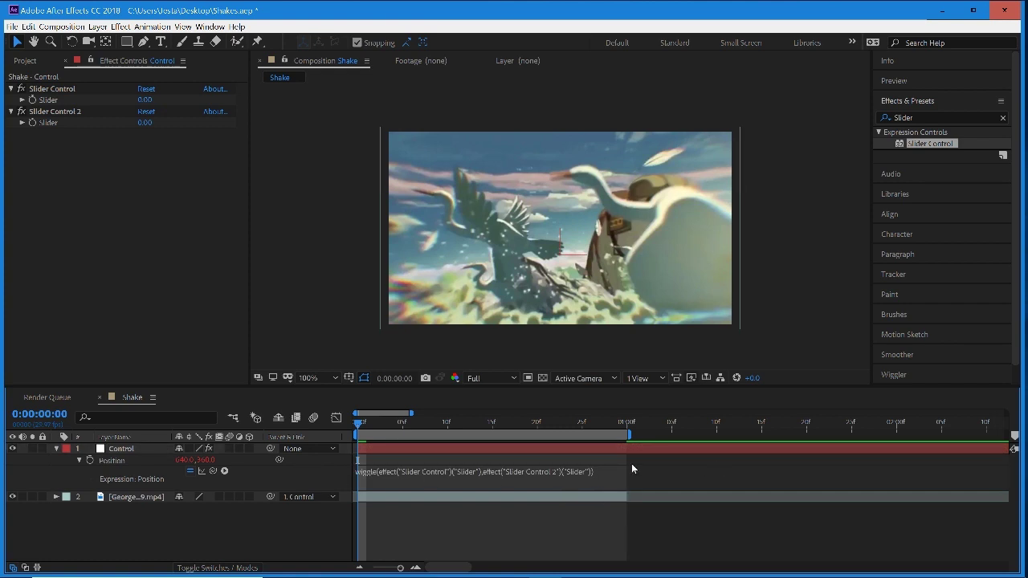
Set the frequency slider to 10 and the amount slider to 24.
left_click(55, 449)
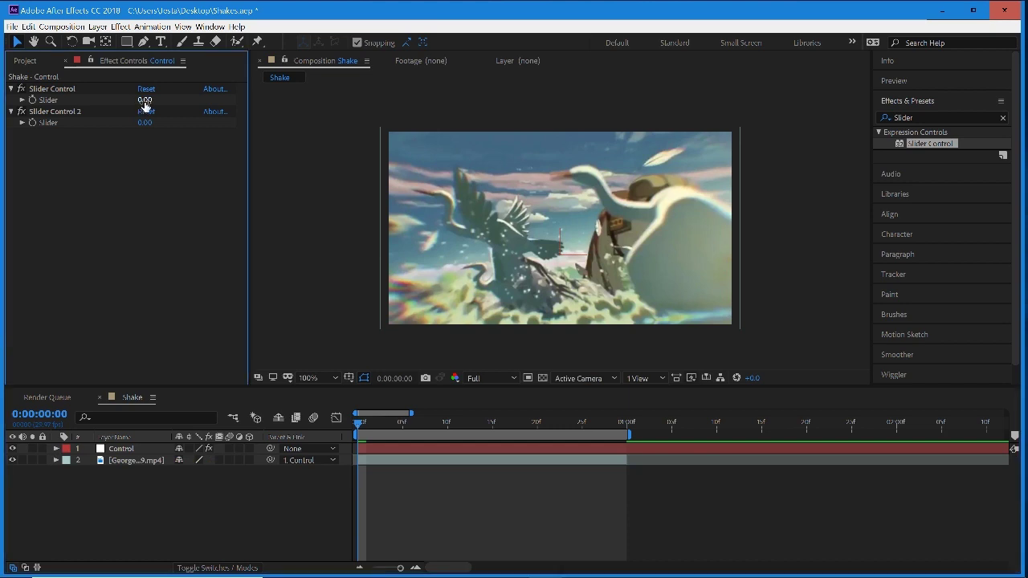
left_click(73, 89)
key("Return")
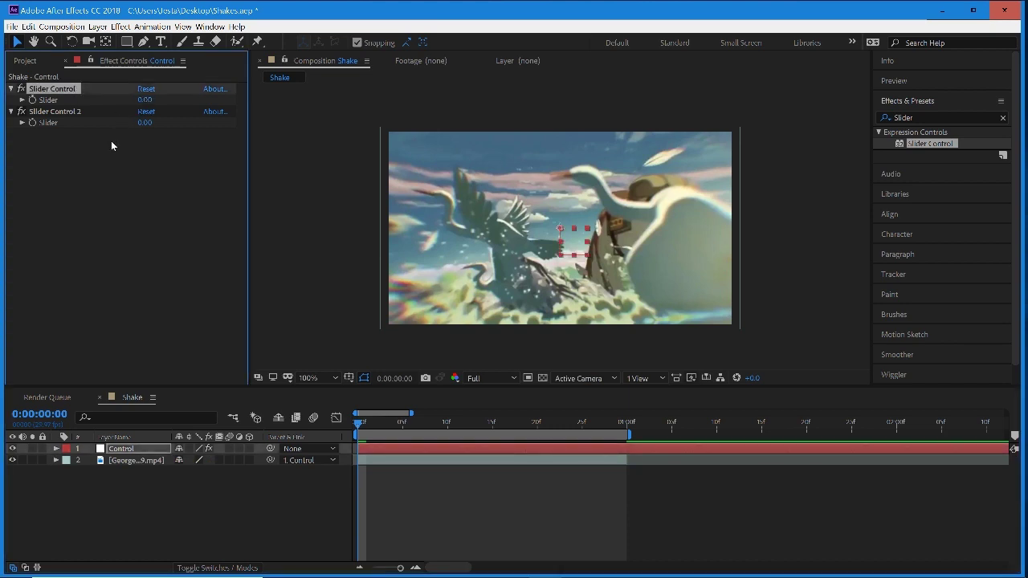
left_click(145, 100)
type("-6")
key("Return")
mouse_move(155, 107)
left_mouse_down()
mouse_move(166, 107)
mouse_move(165, 122)
left_mouse_up()
Preview the shaking footage and step through frames to around frame 11.
key("space")
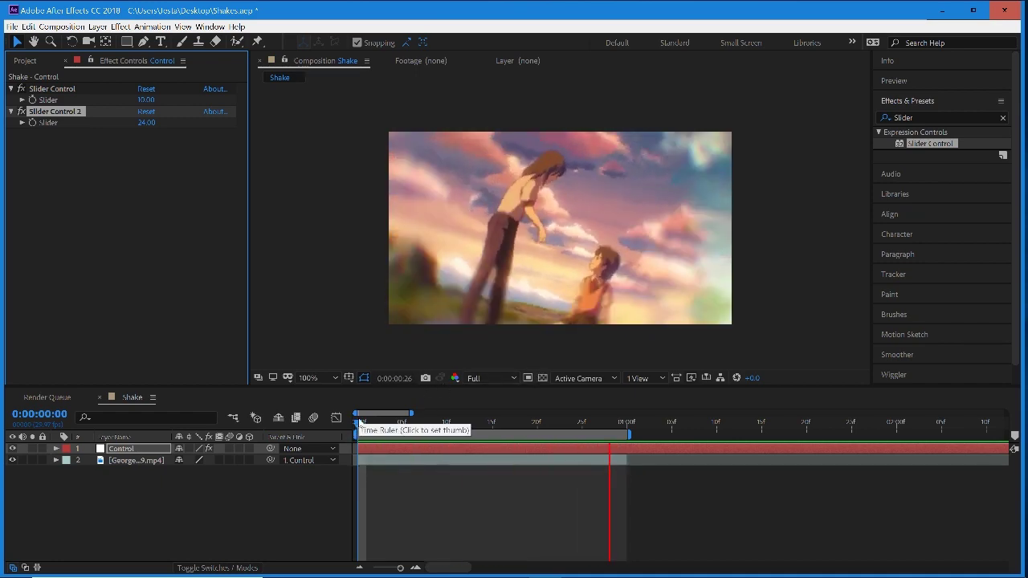
left_click(358, 419)
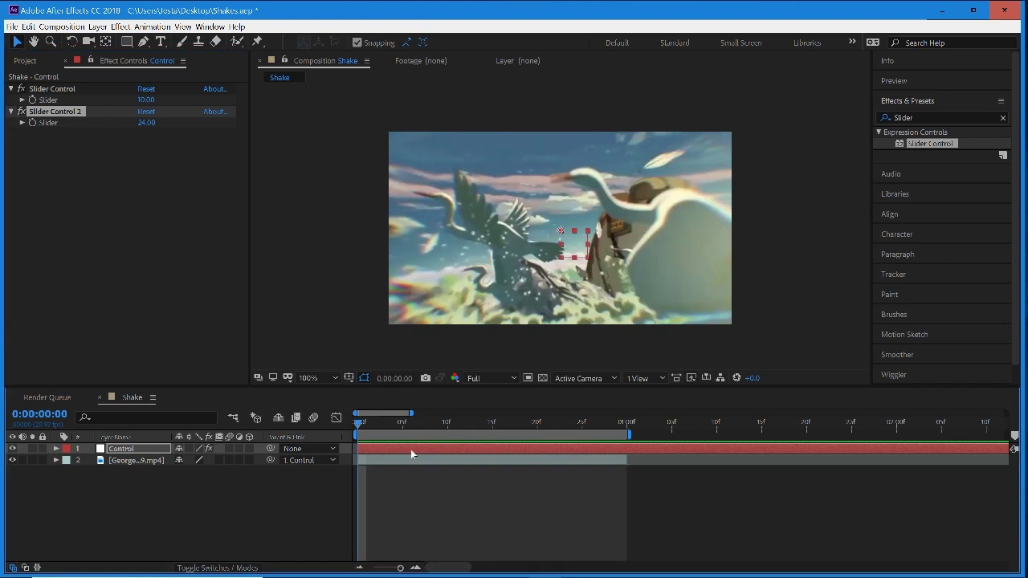
left_click(137, 461)
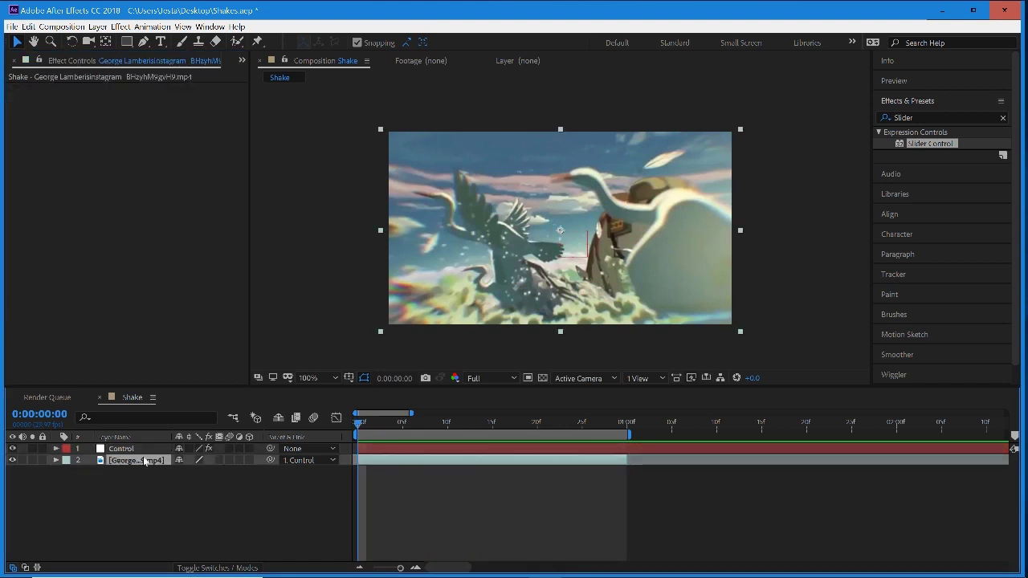
left_click_drag(368, 431, 581, 453)
key("Home")
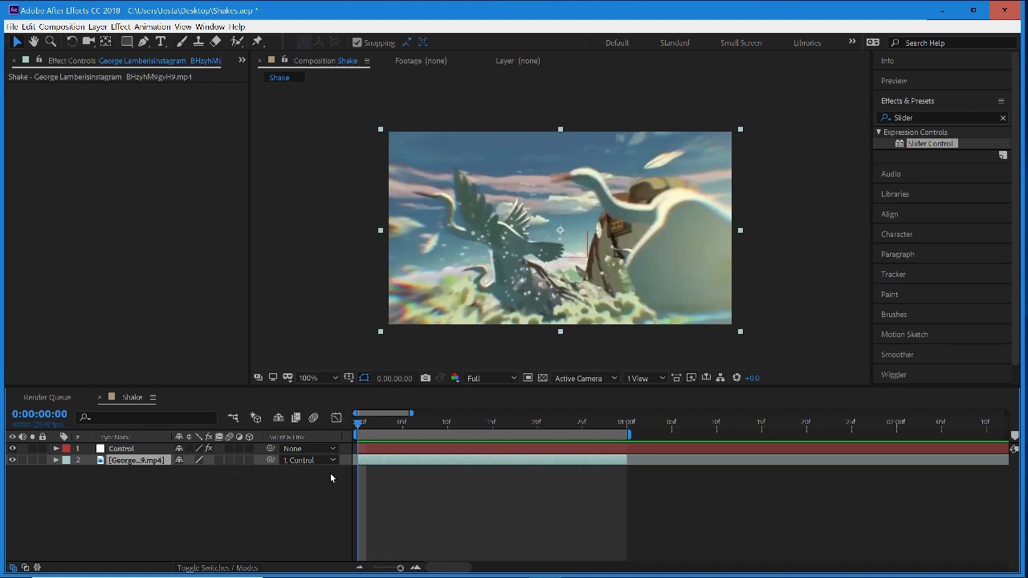
left_click(382, 452)
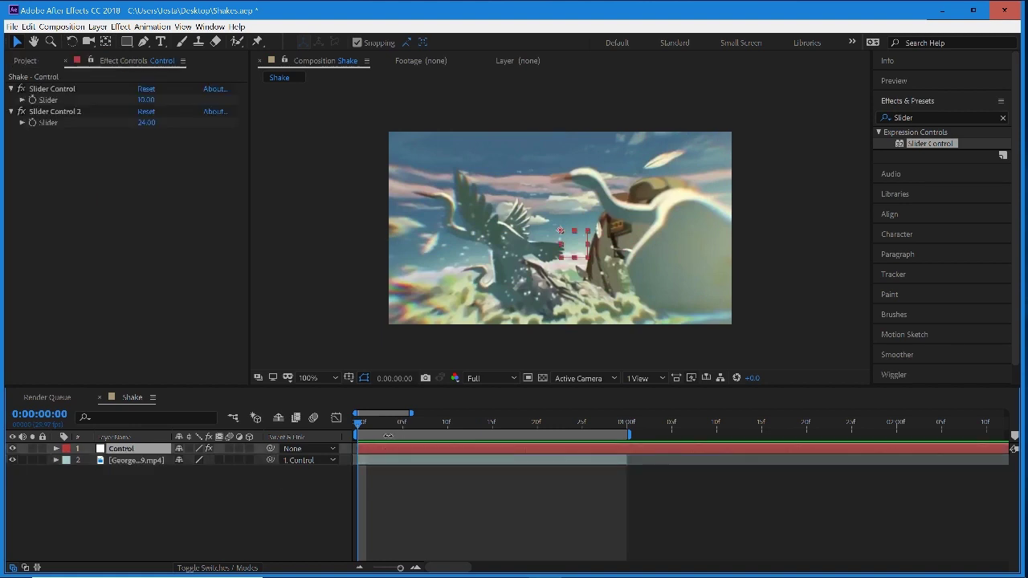
left_click_drag(399, 423, 446, 455)
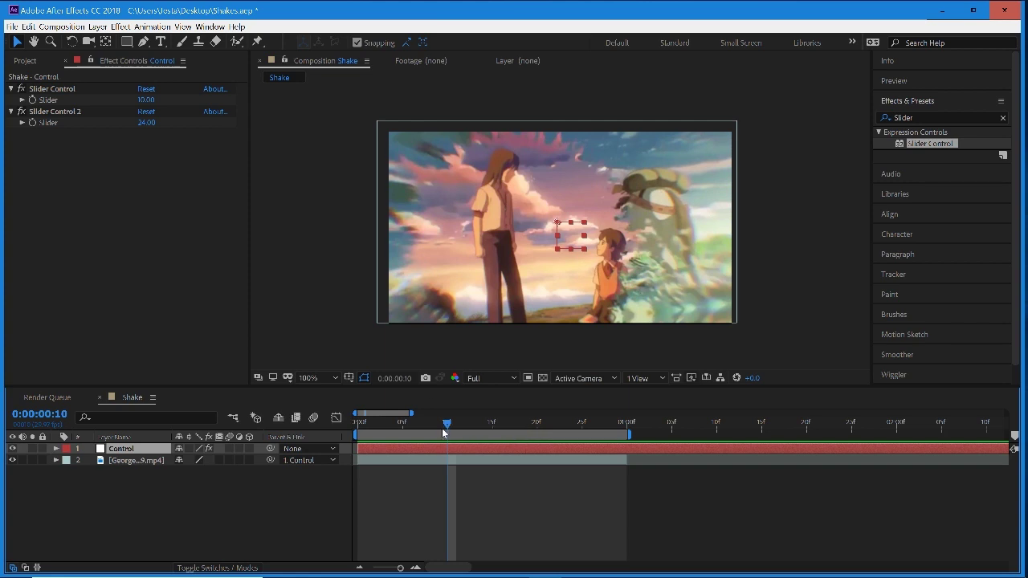
Raise the amount slider to 47 and set the frequency slider to 6.
left_click_drag(147, 123, 176, 141)
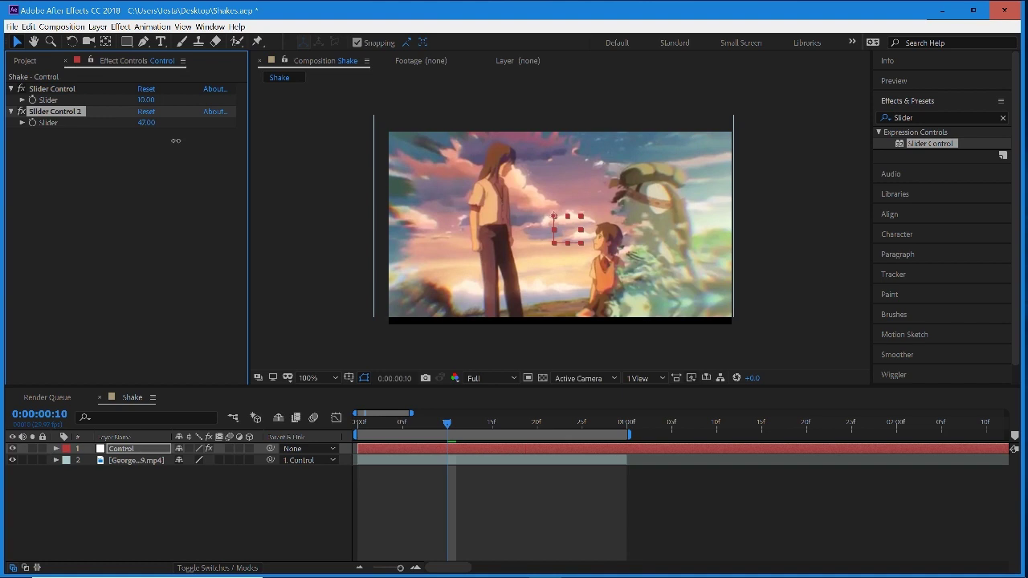
mouse_move(449, 427)
left_mouse_down()
mouse_move(467, 432)
mouse_move(461, 443)
left_mouse_up()
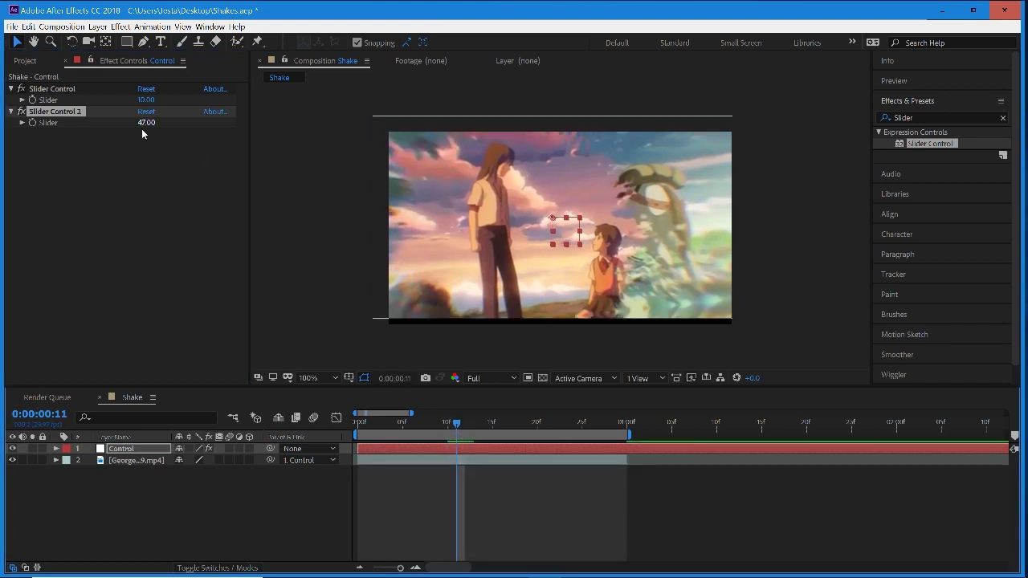
left_click(146, 99)
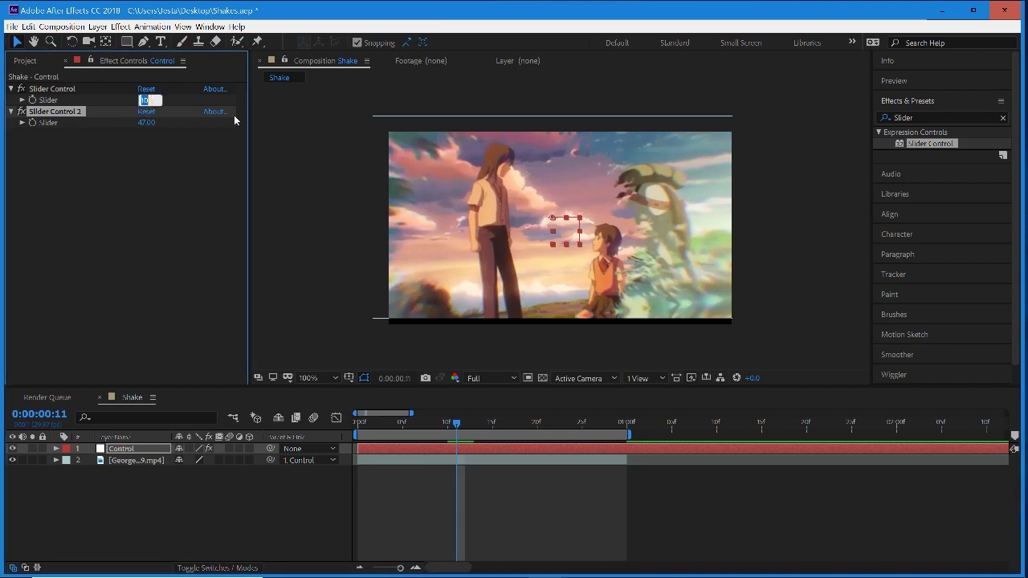
type("6")
key("Return")
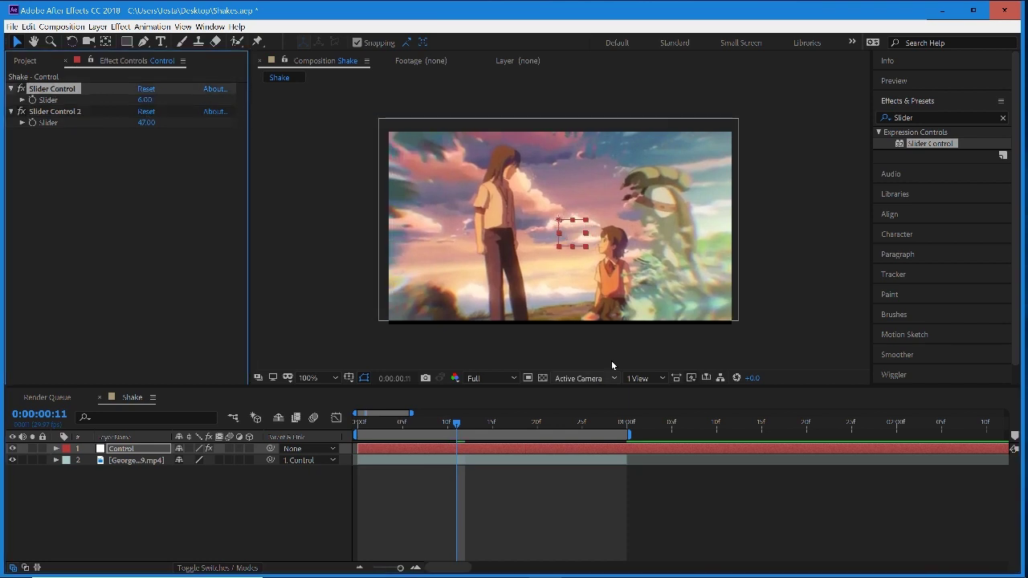
Preview the slower, larger shake and scrub around frame 11 to check it.
key("space")
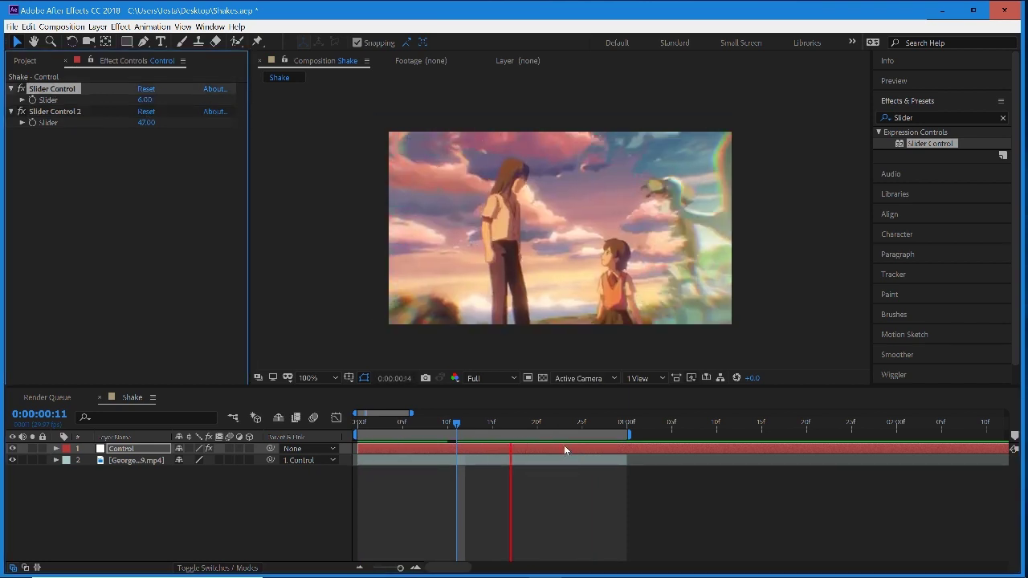
left_click(453, 421)
left_click_drag(454, 420, 437, 447)
key("space")
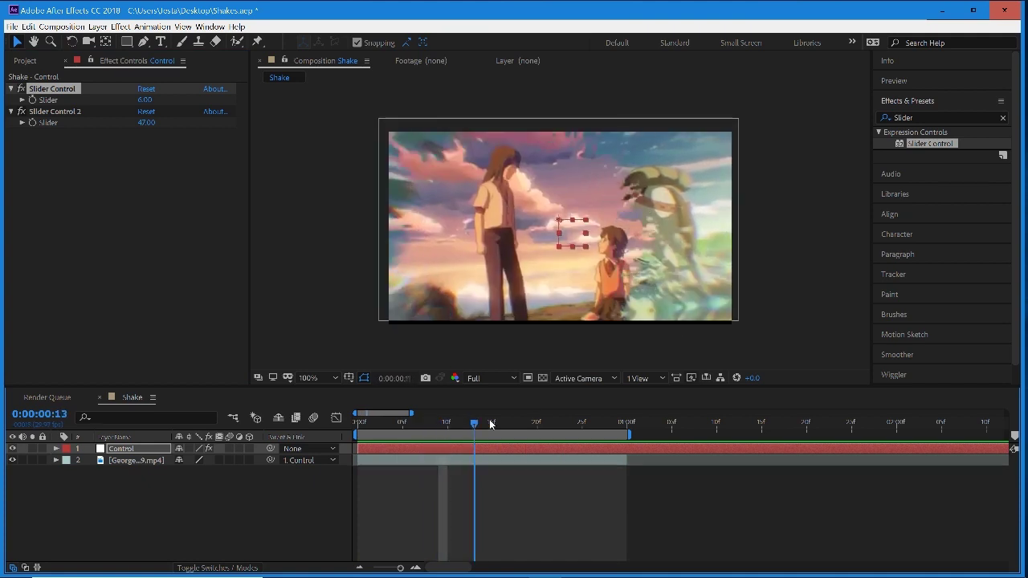
left_click_drag(519, 426, 451, 444)
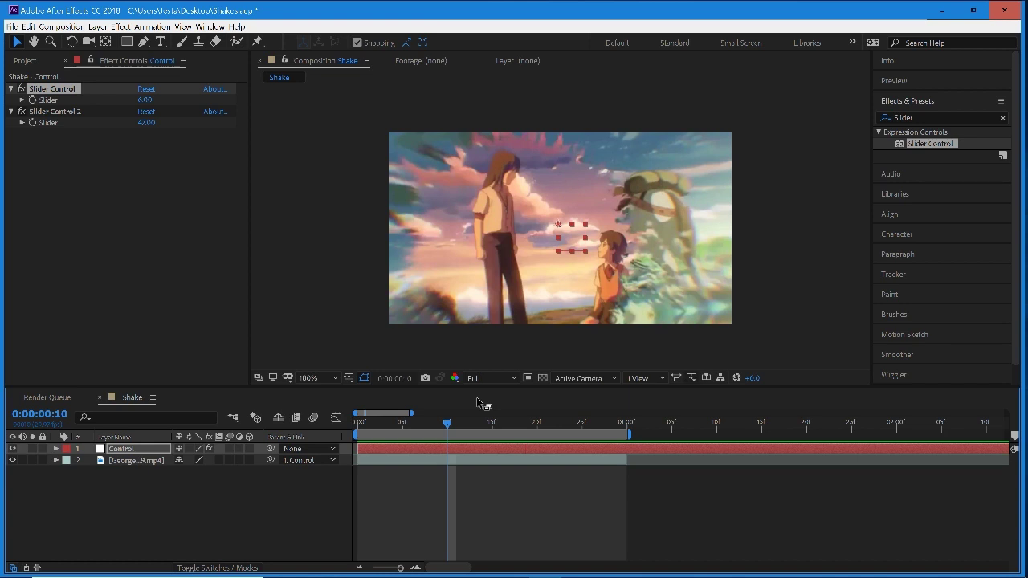
Show the amount slider's frame-9 keyframe and key the slider to 0 at frame 0.
left_click(53, 111)
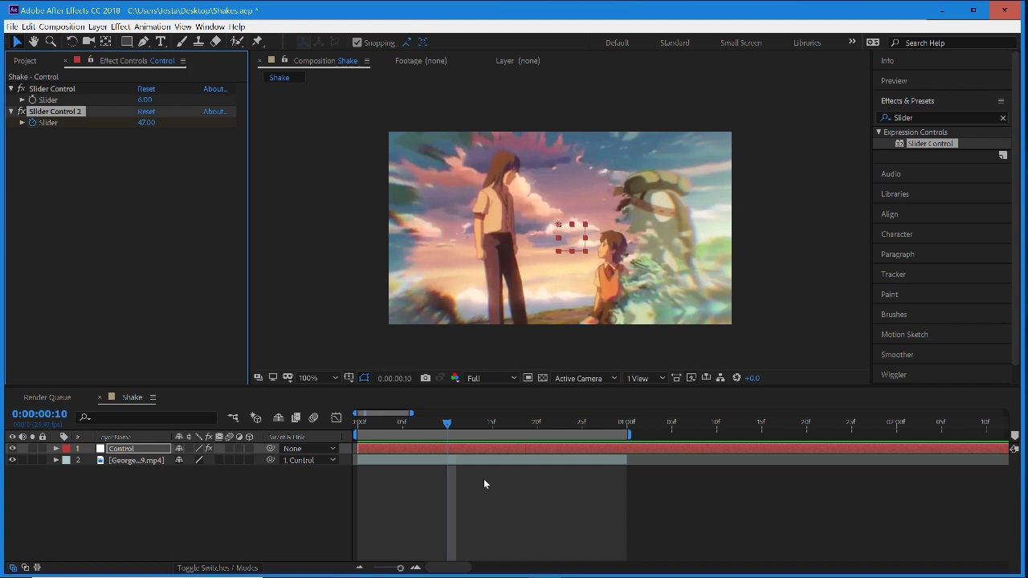
key("u")
left_click(463, 462)
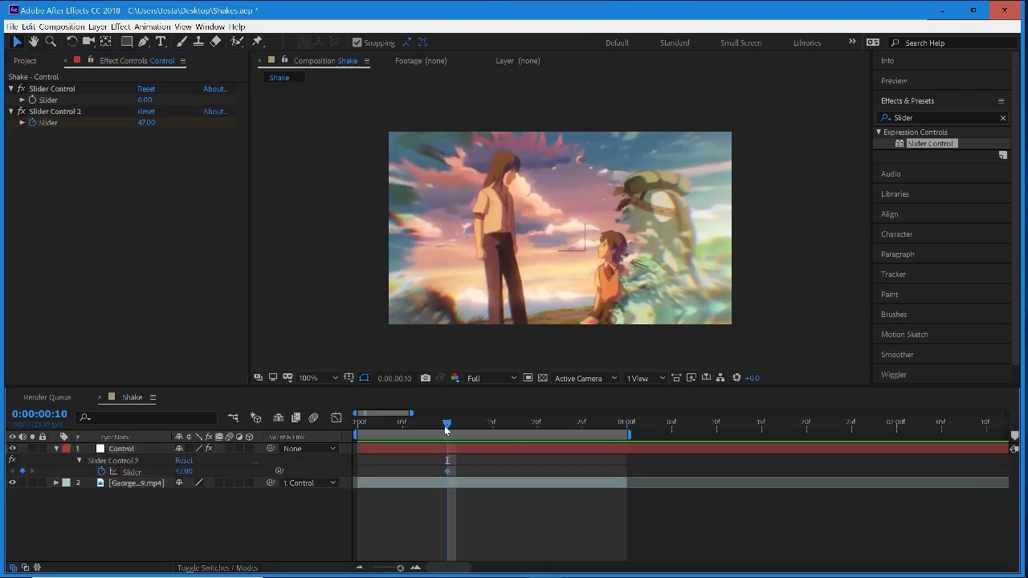
mouse_move(445, 429)
left_mouse_down()
mouse_move(424, 436)
mouse_move(436, 440)
left_mouse_up()
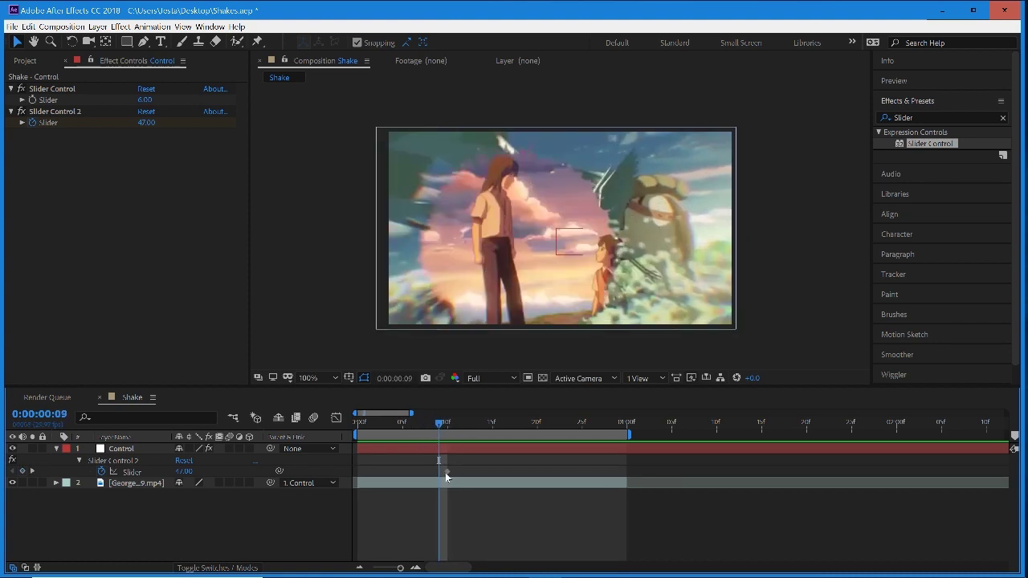
left_click(447, 472)
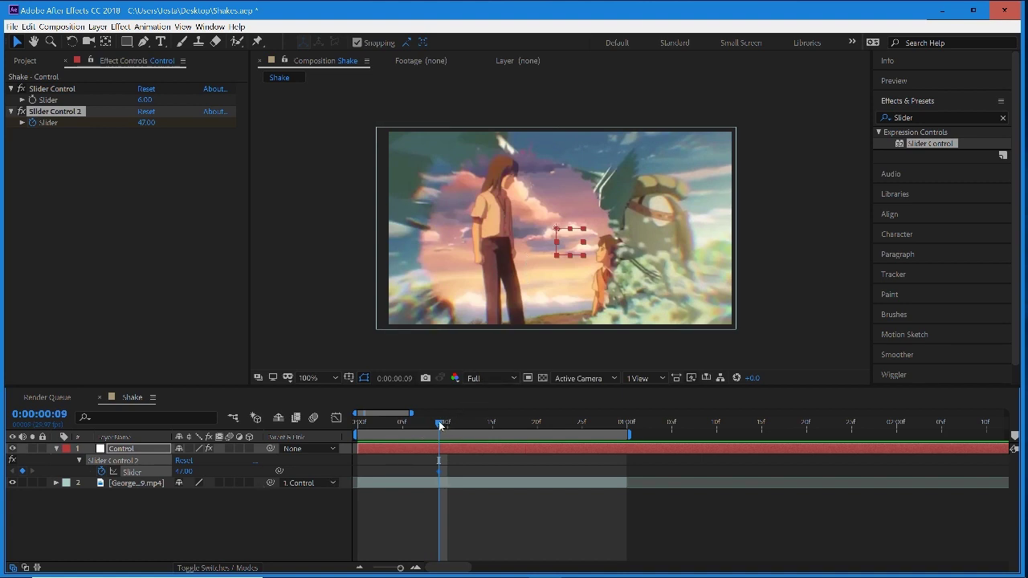
left_click_drag(439, 426, 327, 437)
left_click(183, 471)
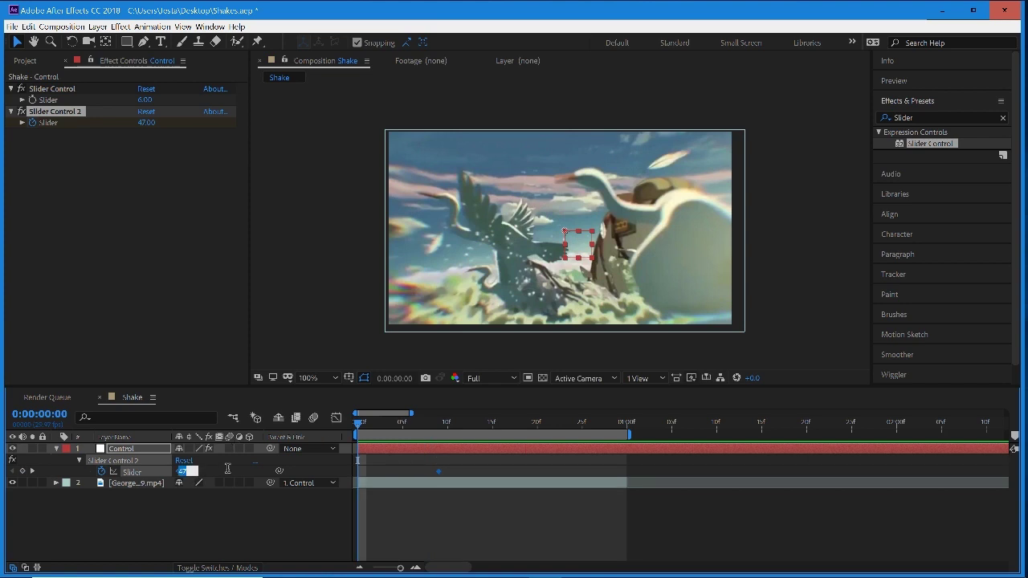
type("0")
key("Return")
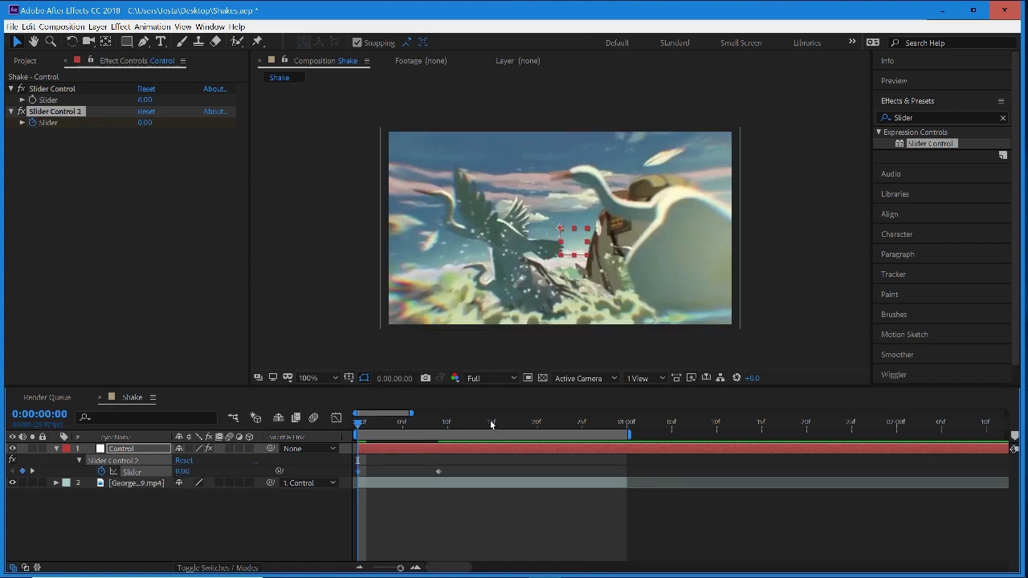
Key the amount slider back to 0 at frame 18.
left_click_drag(486, 421, 518, 423)
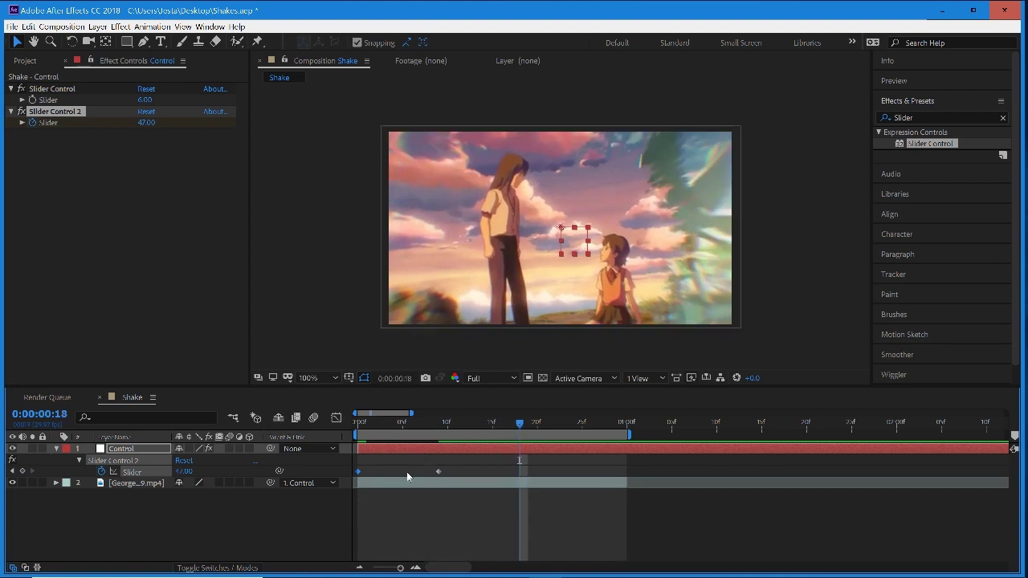
left_click(191, 475)
left_click(185, 471)
type("0")
key("Return")
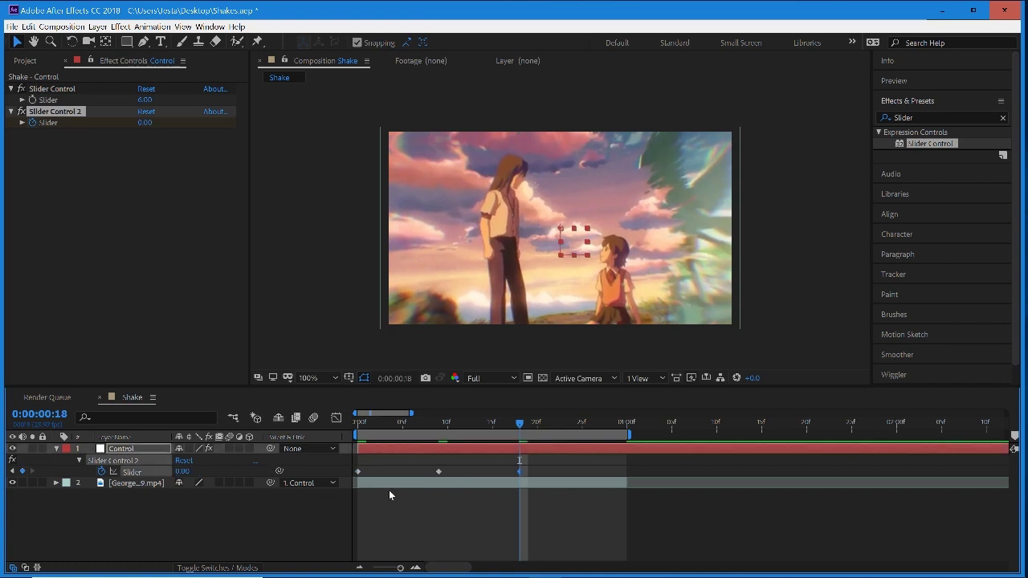
left_click(565, 471)
Preview the ramping shake from the first frame and scrub to frame 10.
left_click_drag(519, 422, 357, 423)
key("space")
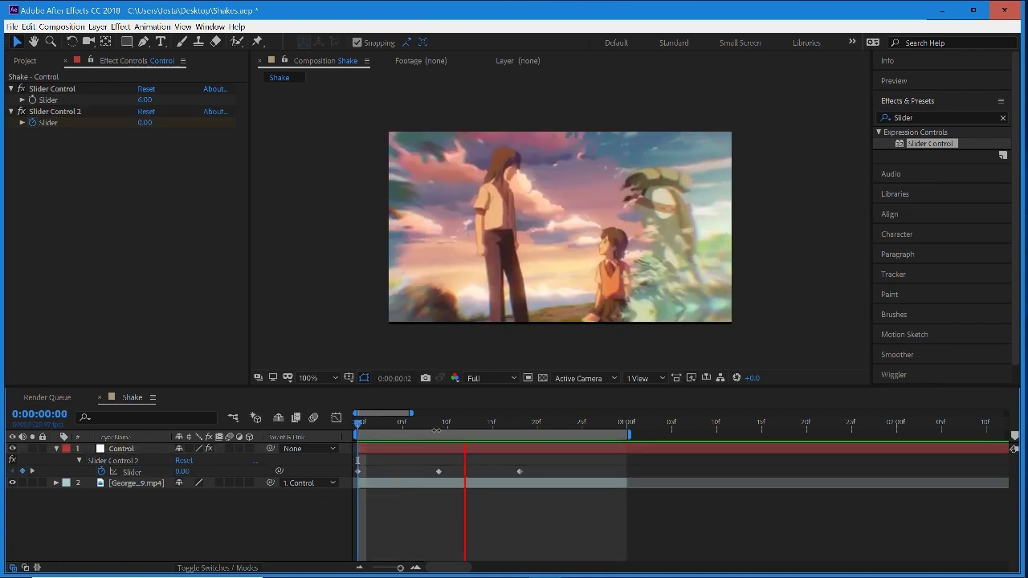
left_click(394, 424)
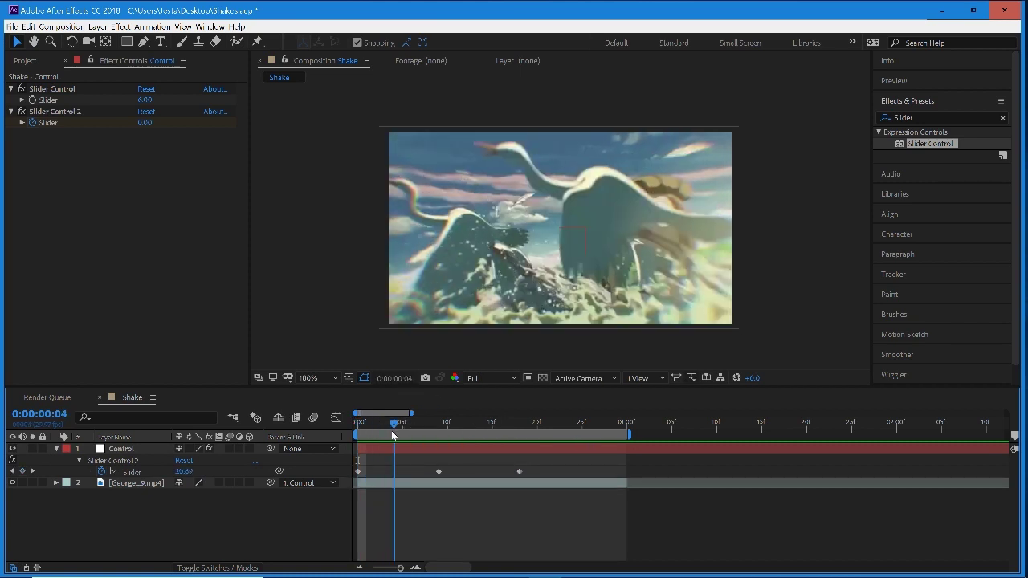
key("space")
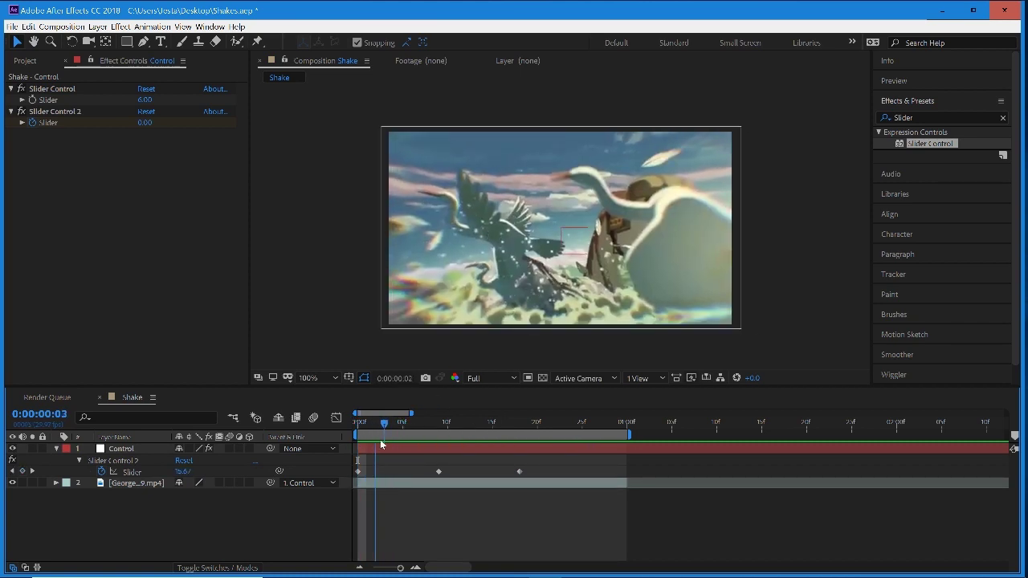
key("space")
mouse_move(392, 440)
left_mouse_down()
mouse_move(469, 447)
mouse_move(512, 430)
mouse_move(582, 431)
mouse_move(465, 434)
left_mouse_up()
Apply Easy Ease to the three amount-slider keyframes and show their curve in the Graph Editor.
left_click_drag(551, 469, 342, 480)
right_click(360, 478)
right_click(358, 472)
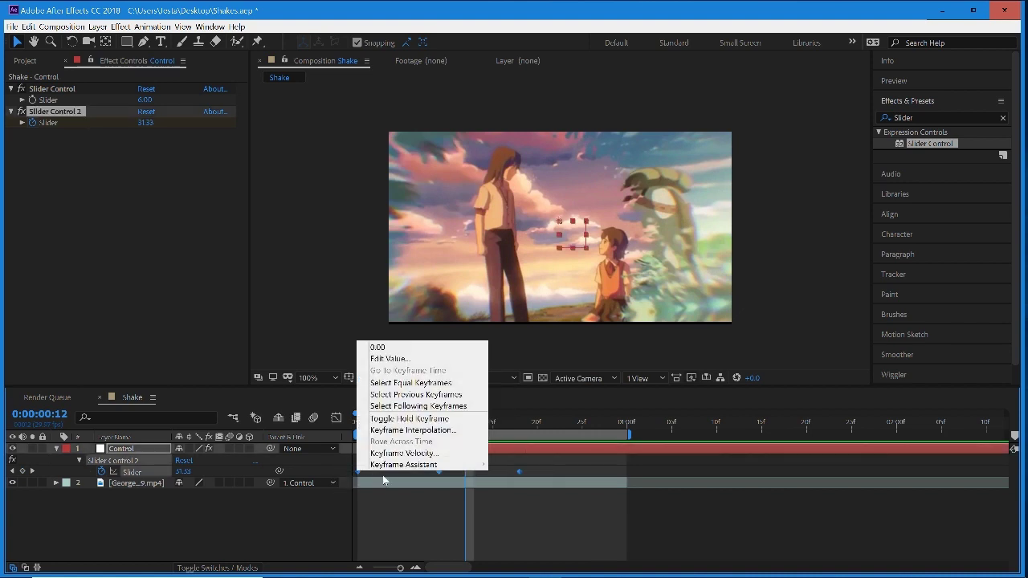
mouse_move(391, 465)
left_click(540, 499)
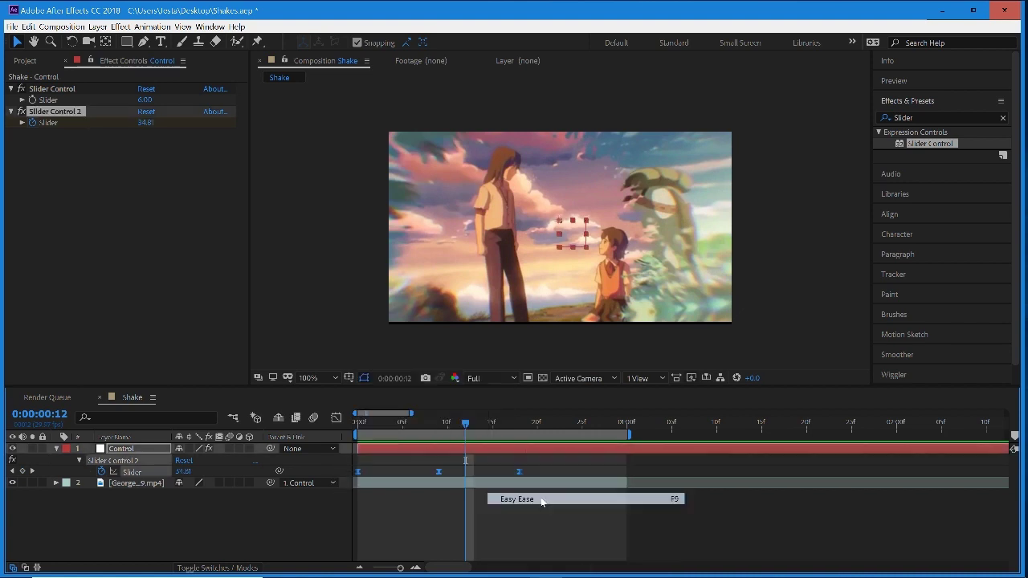
left_click(336, 418)
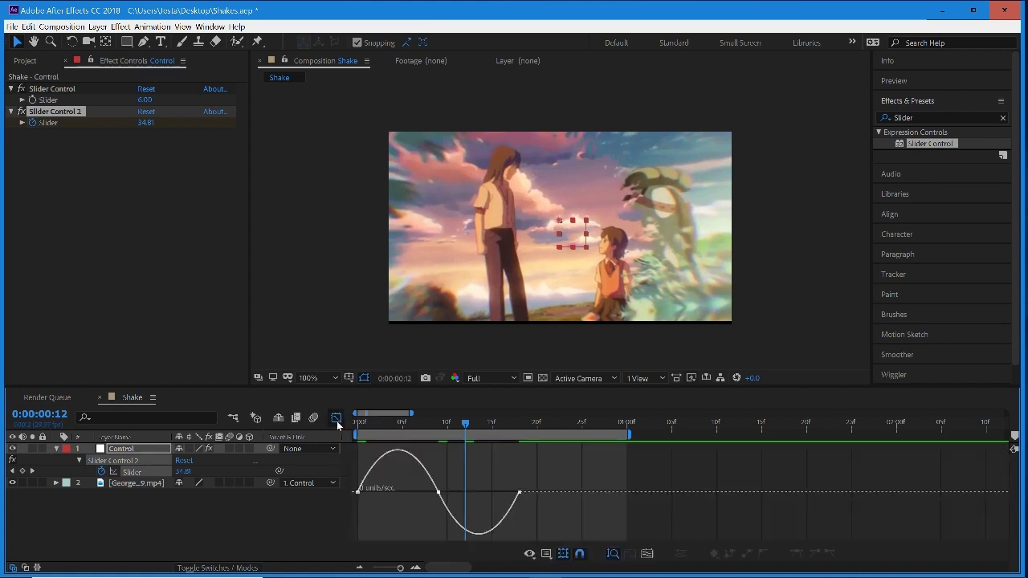
left_click(643, 553)
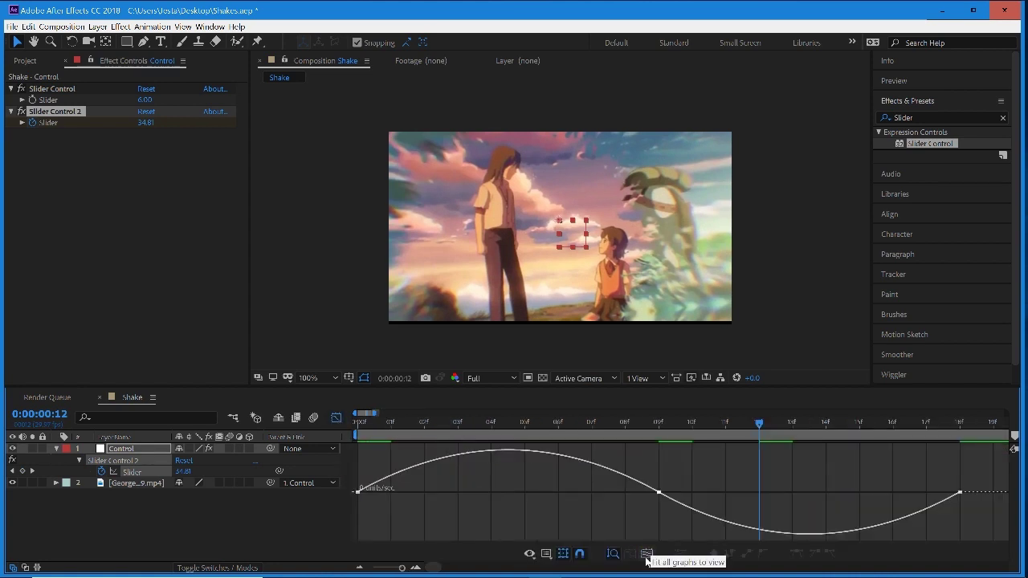
Drag the Bezier handles to lengthen the first and last easing, shorten the middle, then preview.
left_click(357, 492)
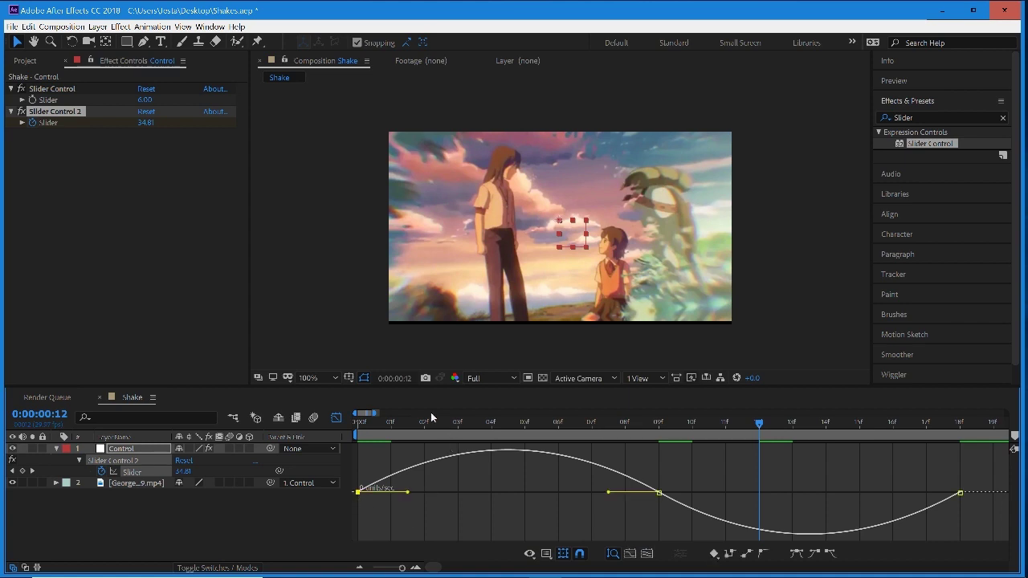
left_click(393, 424)
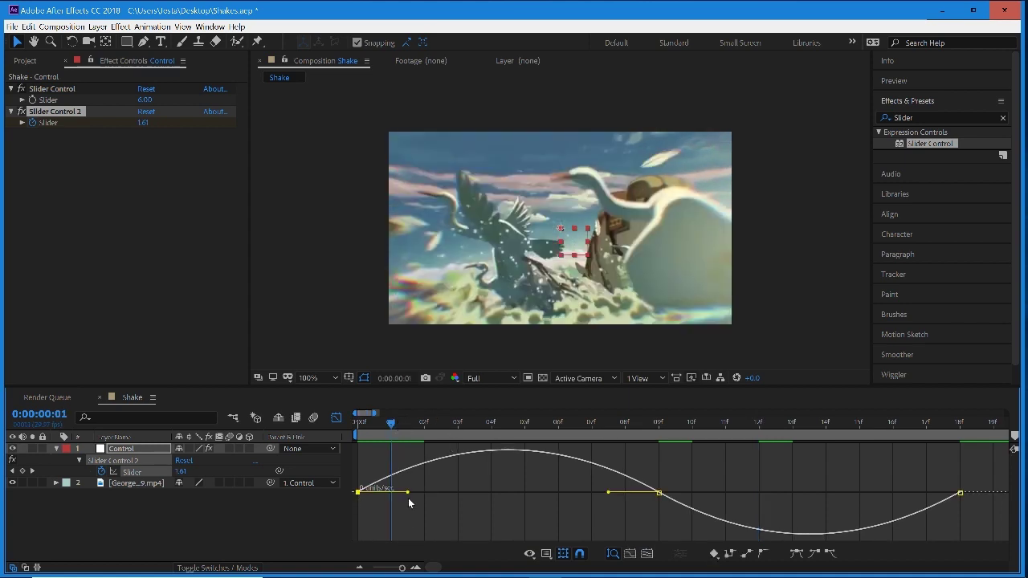
left_click_drag(408, 496, 466, 496)
left_click_drag(395, 423, 565, 444)
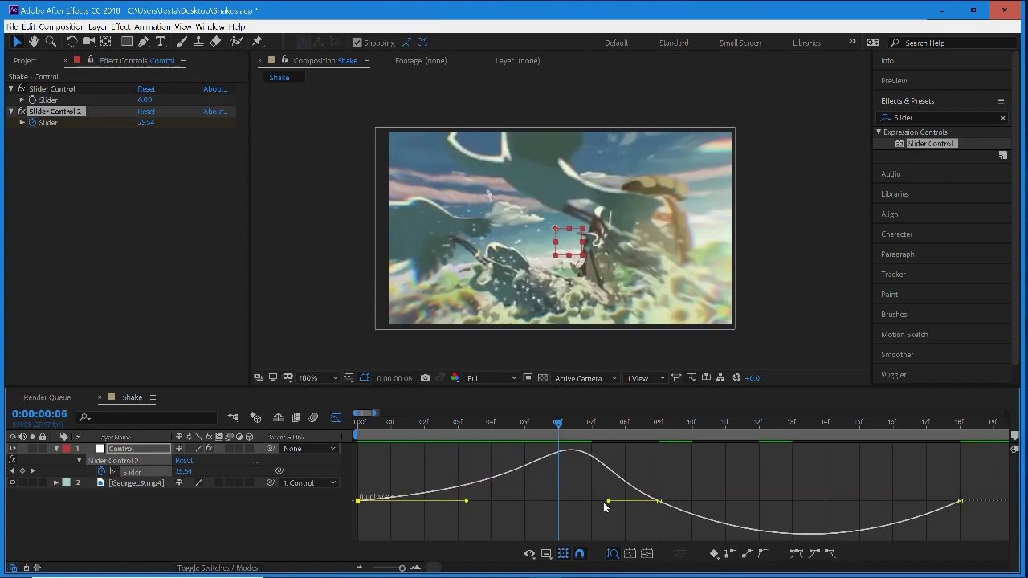
mouse_move(608, 505)
left_mouse_down()
mouse_move(623, 424)
mouse_move(627, 499)
left_mouse_up()
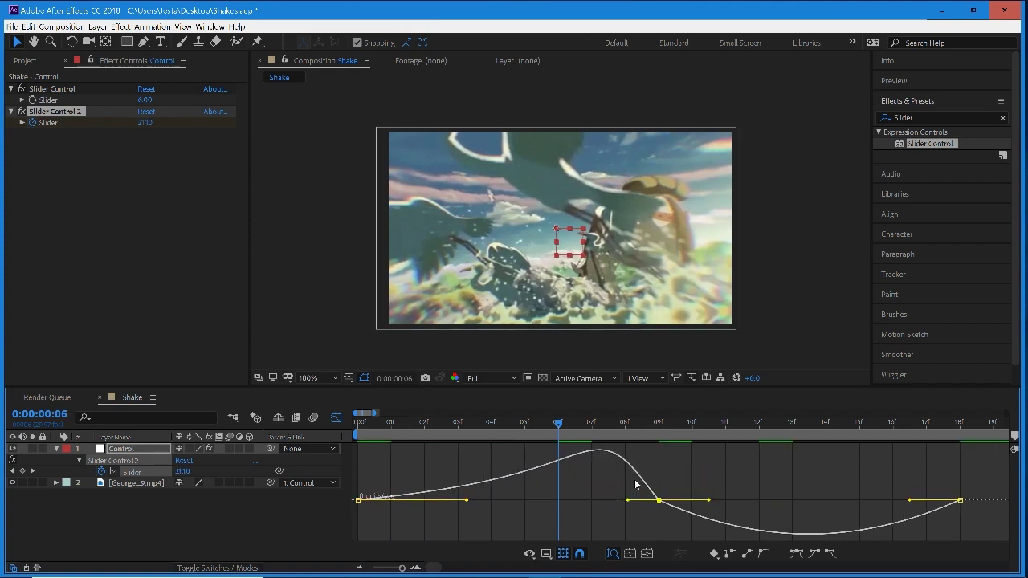
left_click_drag(563, 425, 643, 431)
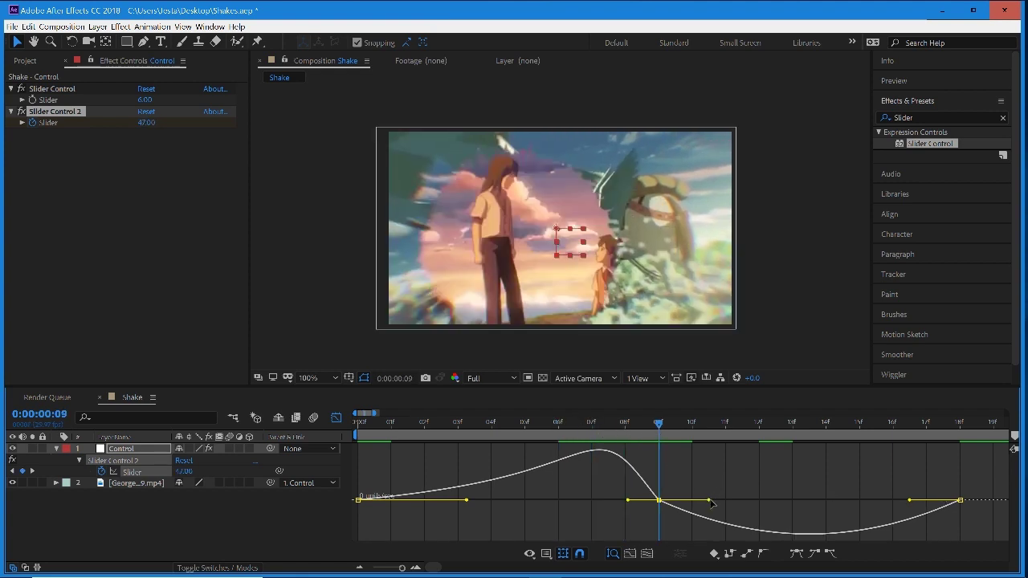
left_click_drag(709, 503, 690, 503)
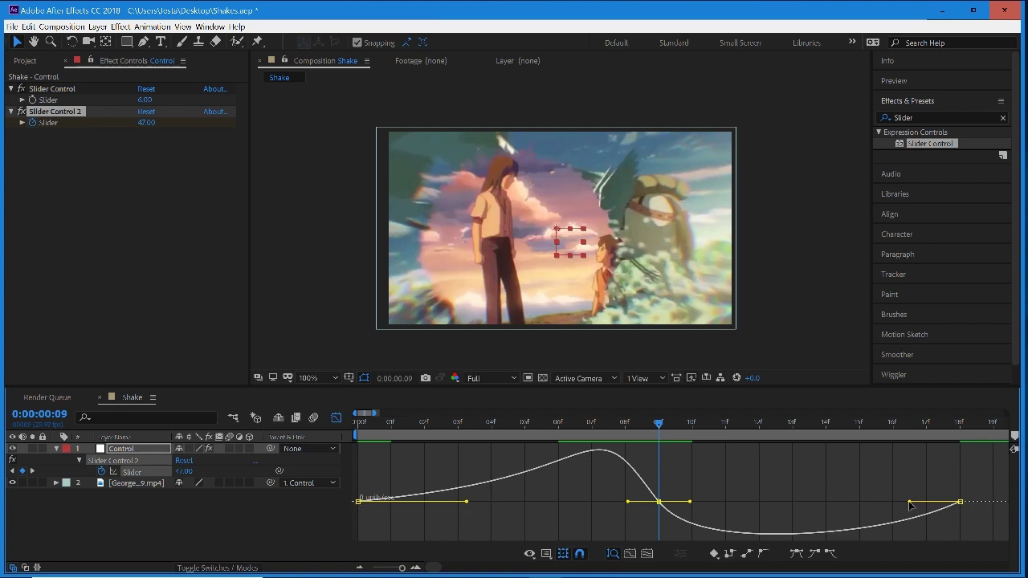
left_click_drag(909, 502, 863, 496)
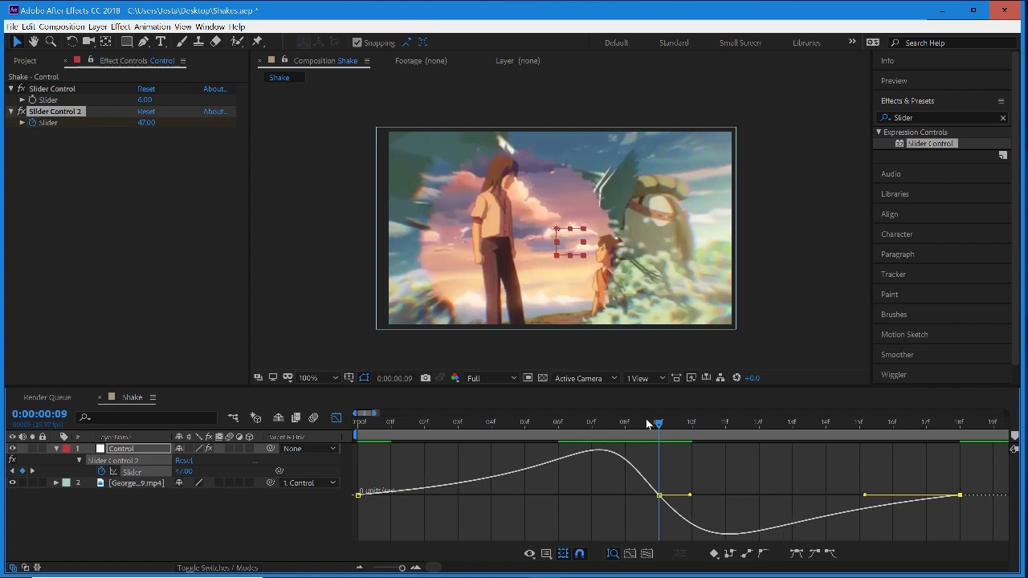
key("space")
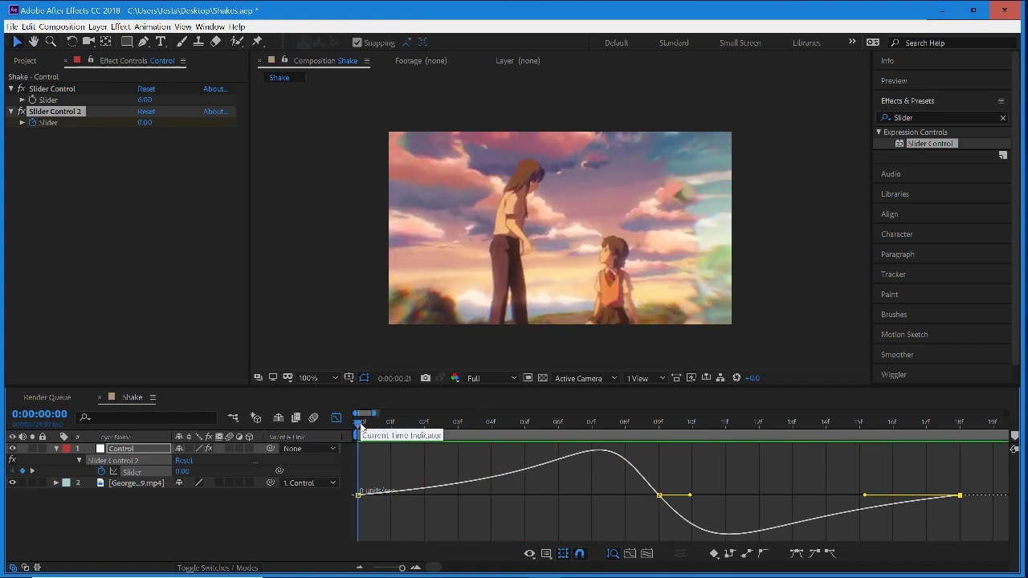
Leave the Graph Editor for the layer timeline, replay the shake and zoom the timeline out.
key("space")
left_click(336, 417)
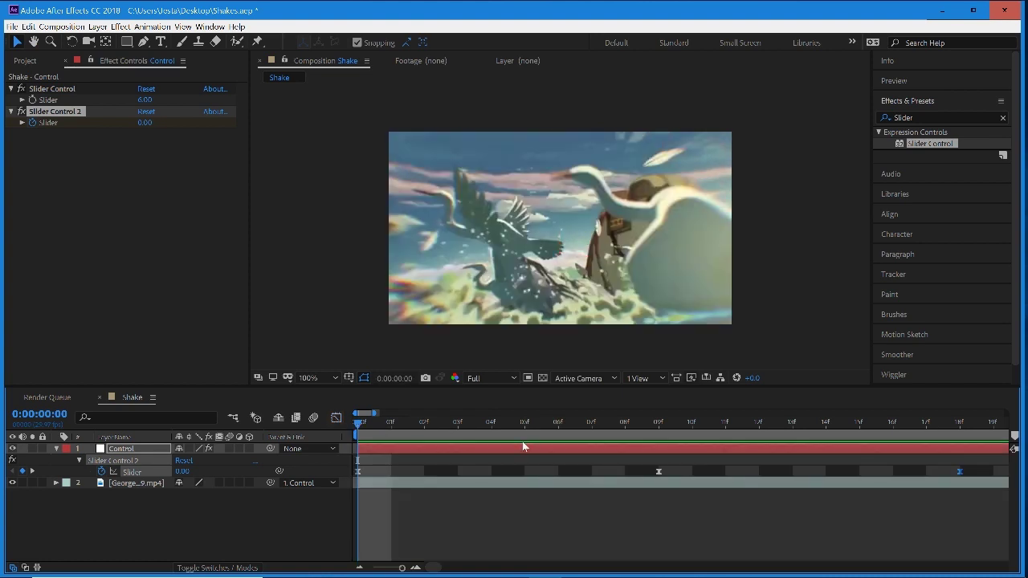
key("space")
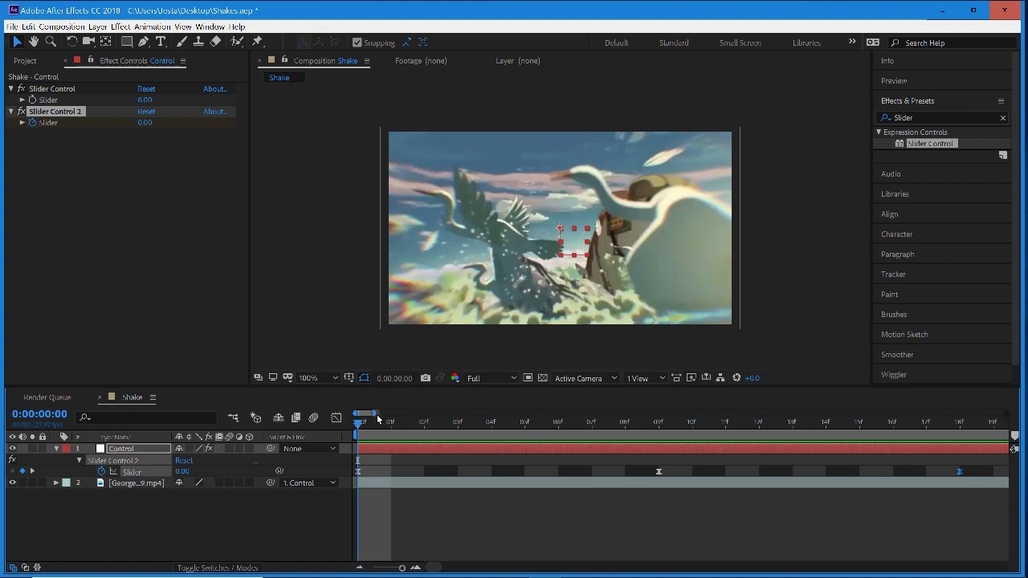
left_click_drag(376, 412, 458, 412)
Enable motion blur on the George…9.mp4 layer and the composition's Motion Blur master switch.
left_click(56, 448)
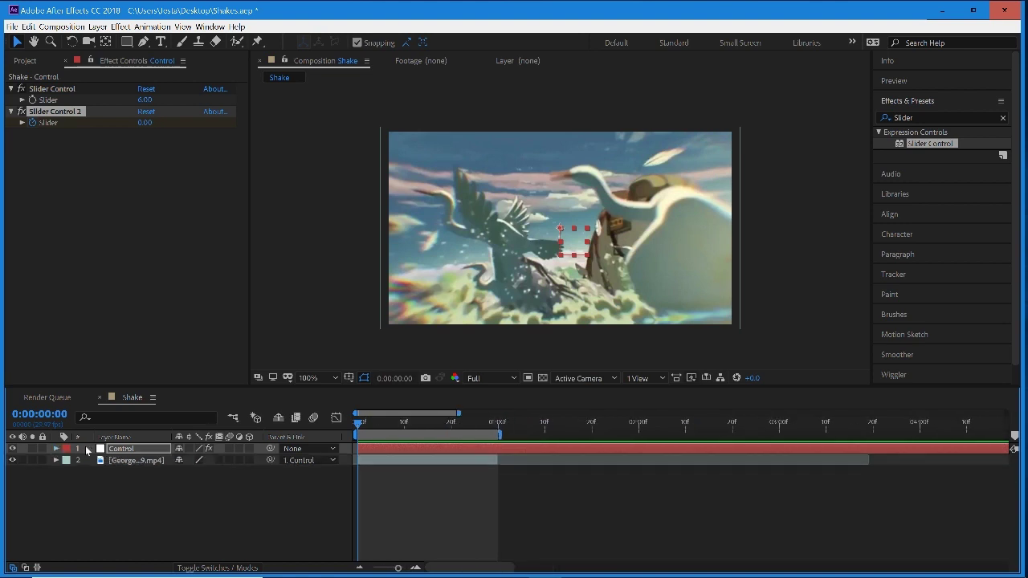
left_click(124, 462)
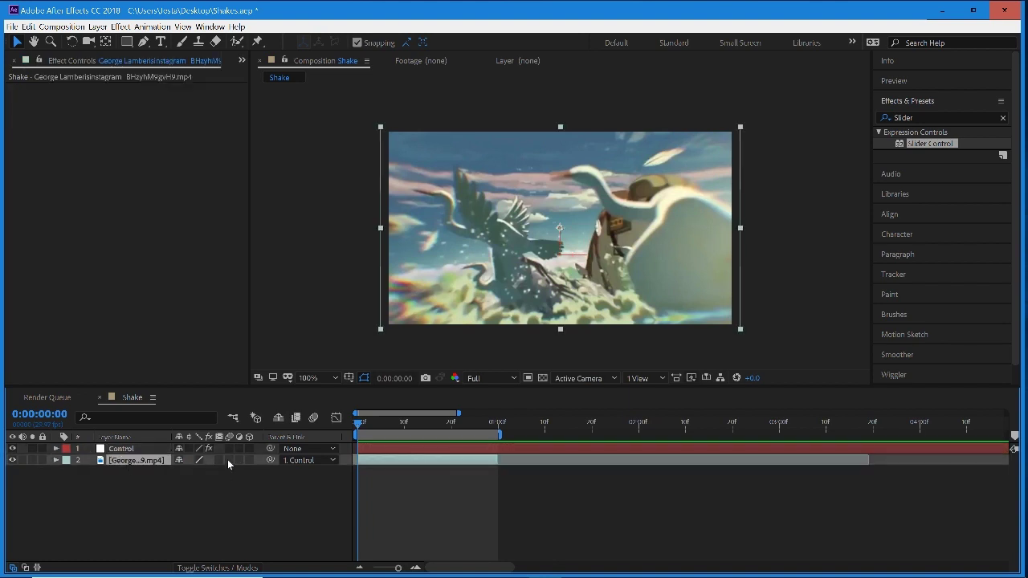
left_click(230, 460)
left_click(314, 418)
Preview the shake with motion blur, then return to the first frame.
key("space")
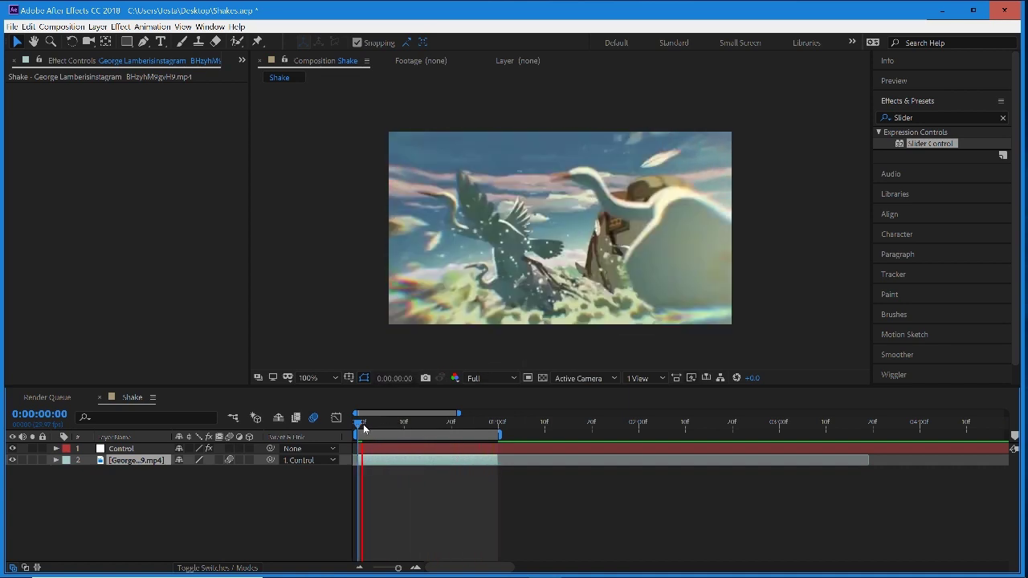
key("space")
left_click_drag(395, 432, 358, 425)
Search 'fast blur' and drop Fast Blur (Legacy) onto the George…9.mp4 footage layer.
left_click(495, 519)
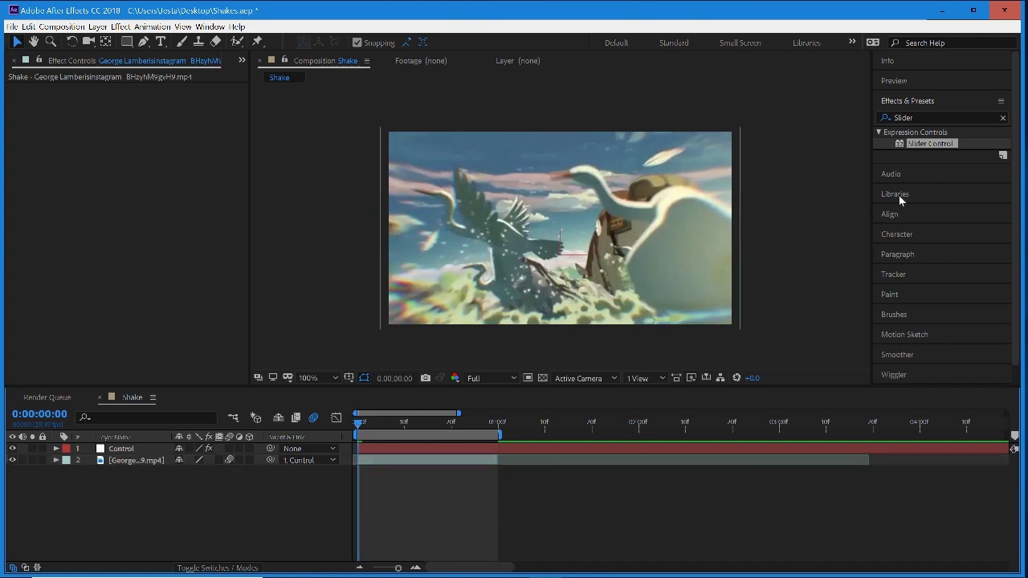
left_click(933, 118)
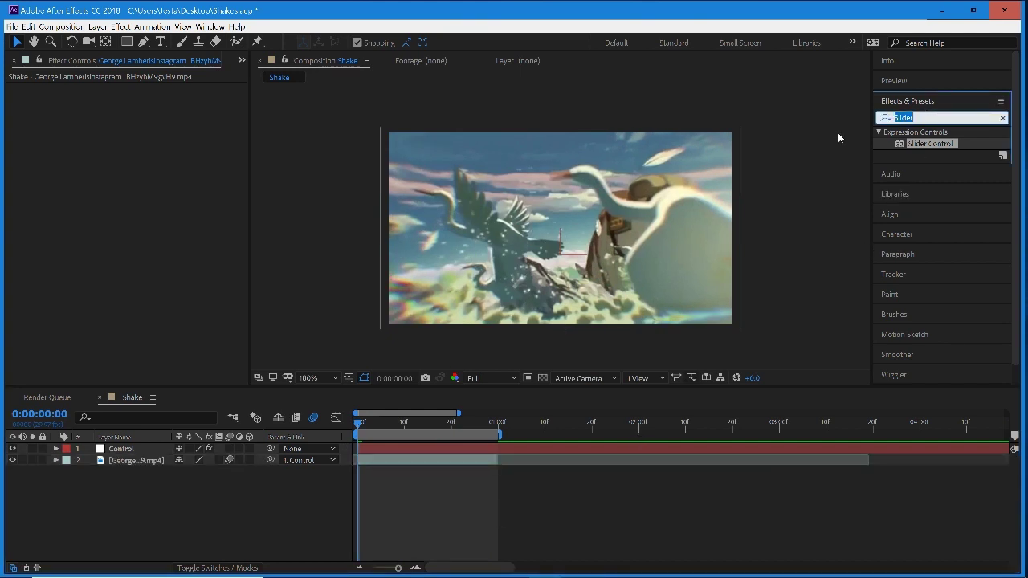
key("BackSpace")
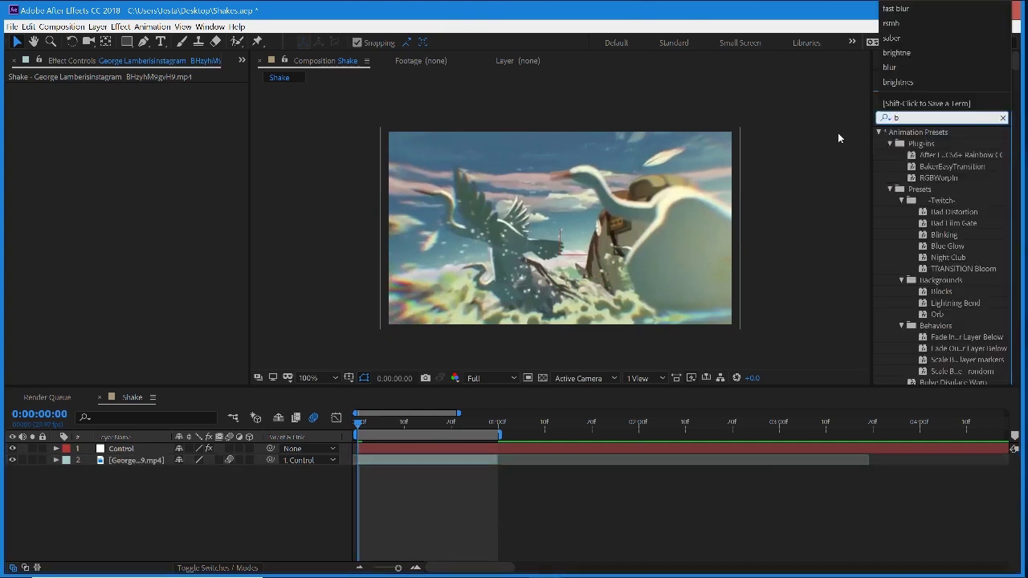
type("fast")
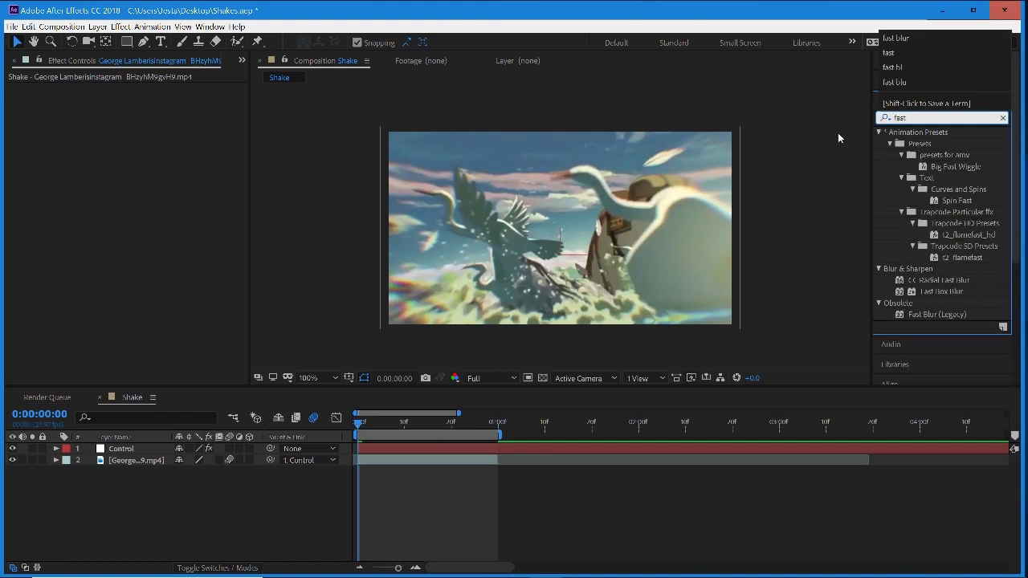
type(" blur")
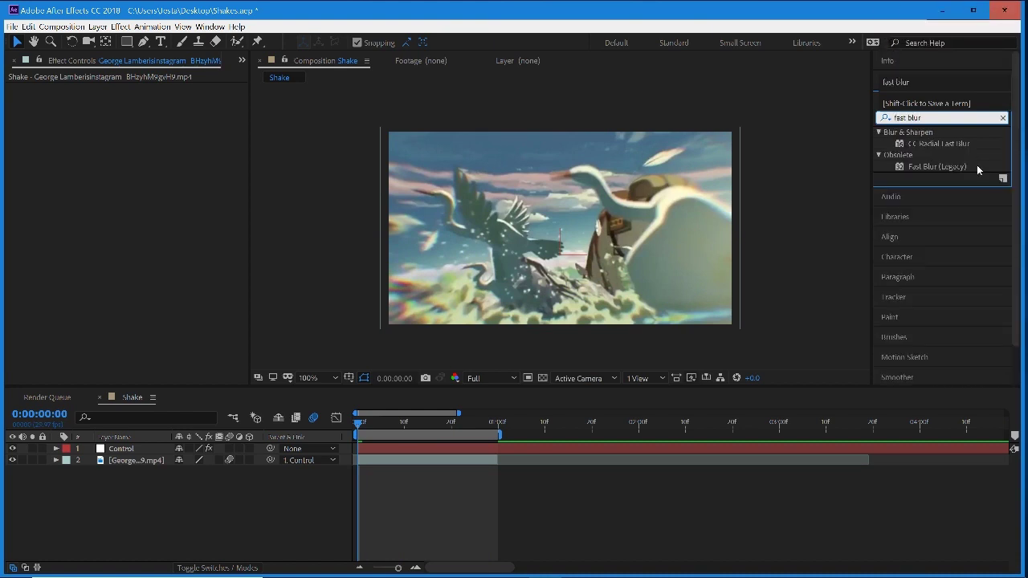
left_click_drag(931, 167, 387, 464)
key("equal")
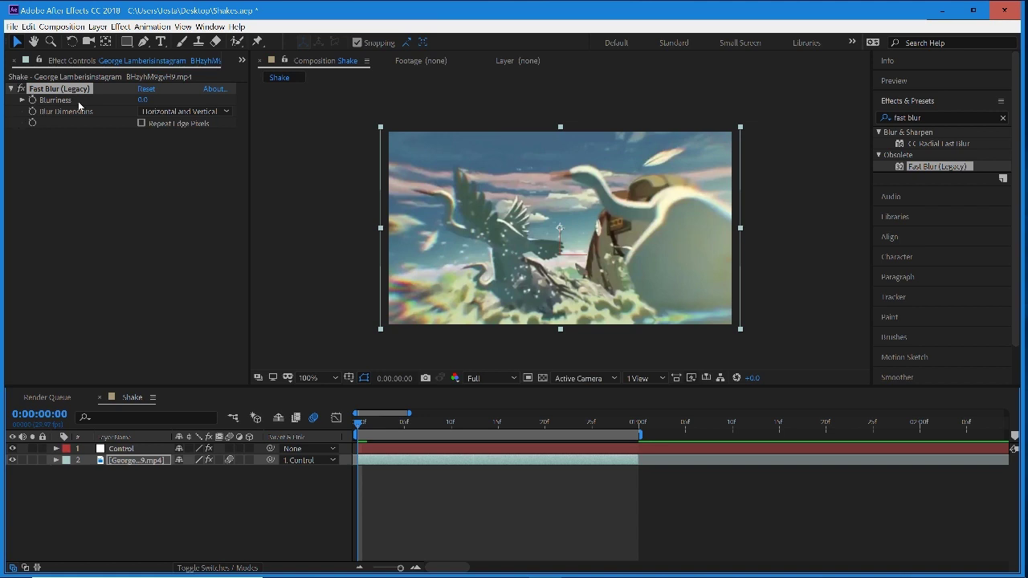
Start a Blurriness keyframe at 0.0 and reveal the keyframed properties of the footage and Control layers.
left_click(33, 100)
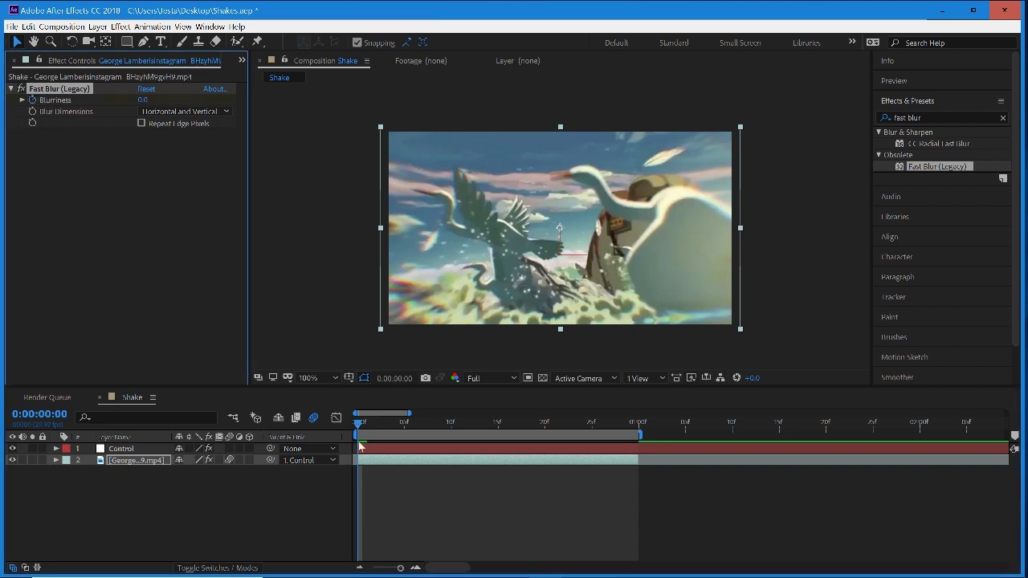
key("u")
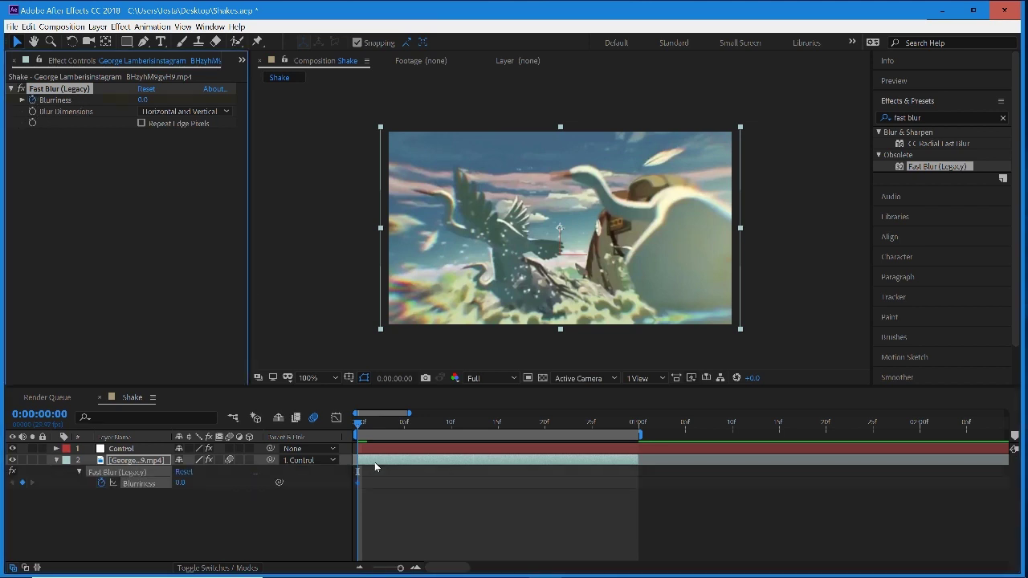
left_click(414, 447)
key("u")
Set Blurriness to 3.0 at frame 9.
left_click(442, 421)
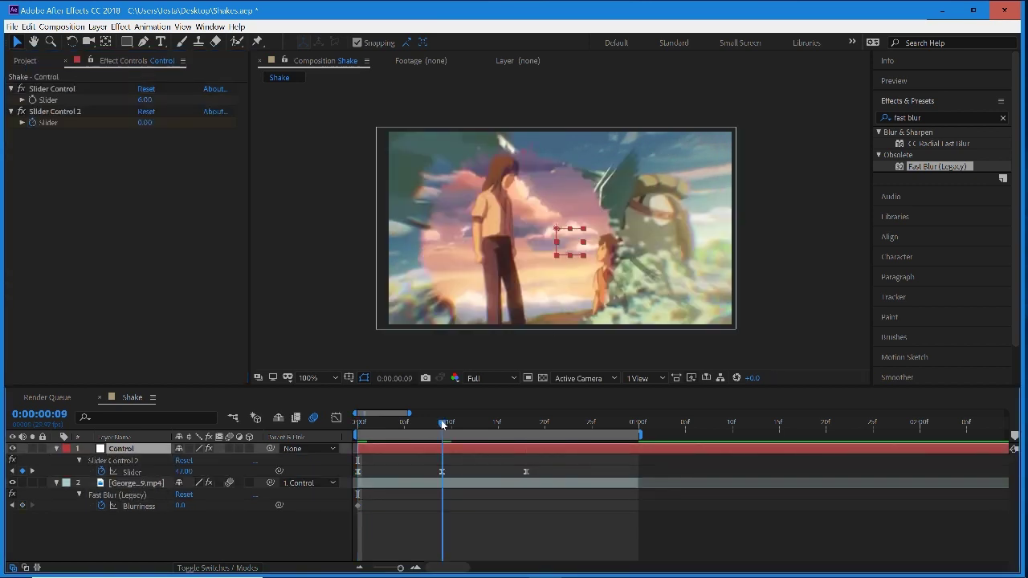
left_click(180, 506)
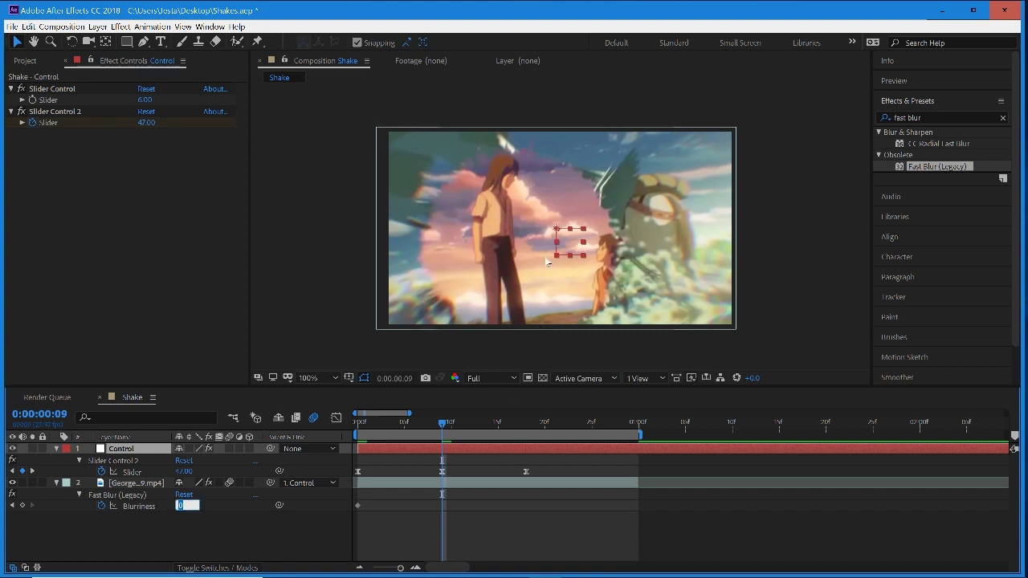
type("7")
key("Return")
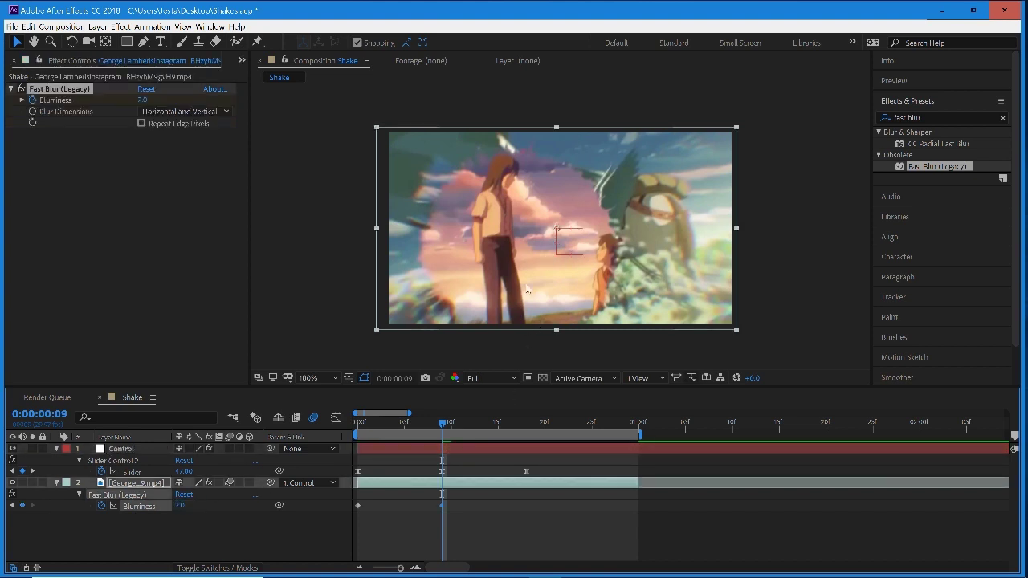
left_click(179, 506)
type("3")
key("Return")
Return Blurriness to 0.0 at frame 18 and select all three keyframes.
left_click_drag(443, 423, 525, 447)
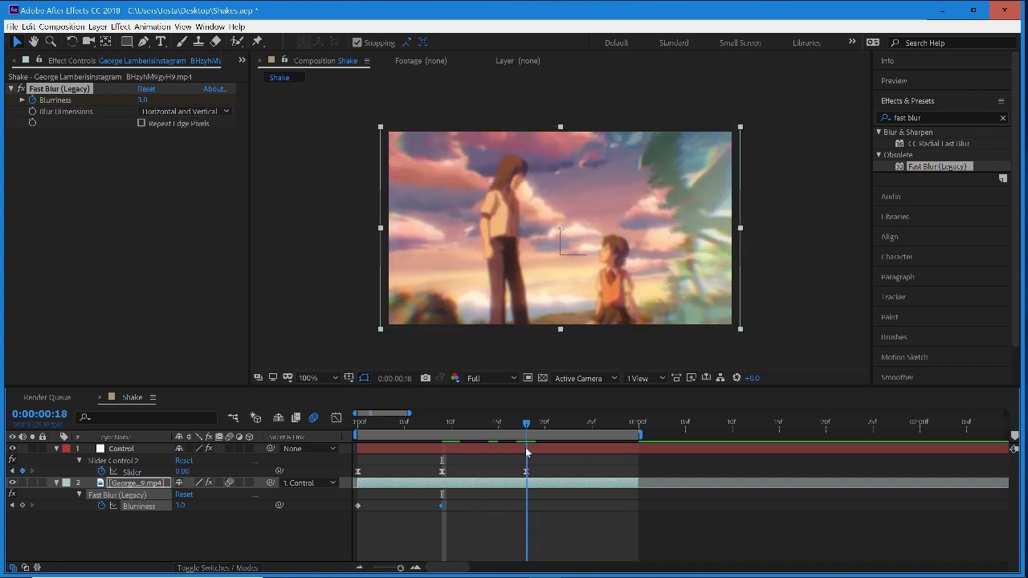
left_click(180, 505)
type("0")
key("Return")
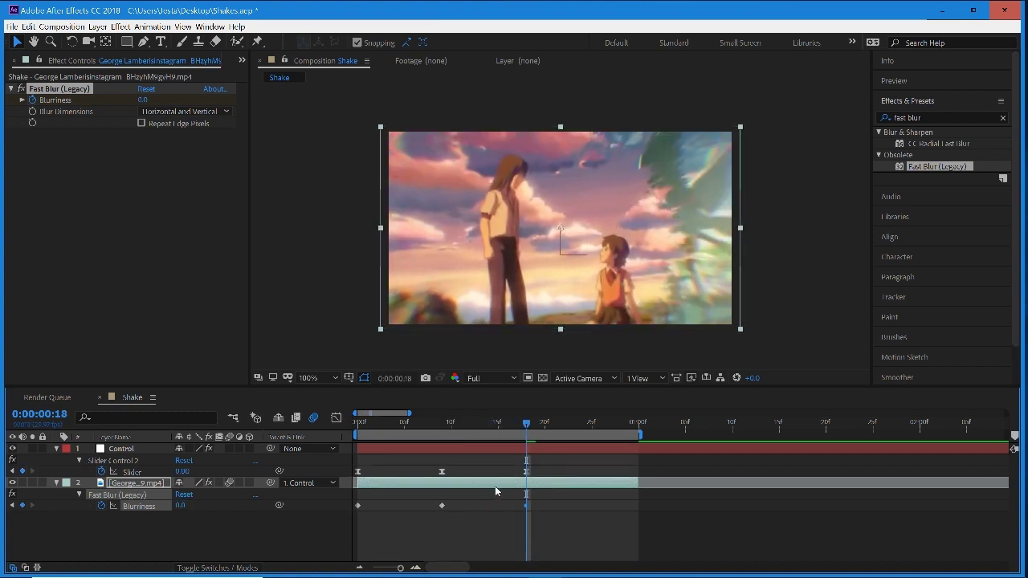
left_click_drag(553, 518, 351, 501)
Apply Keyframe Assistant > Easy Ease to the three Blurriness keyframes.
right_click(358, 504)
mouse_move(385, 500)
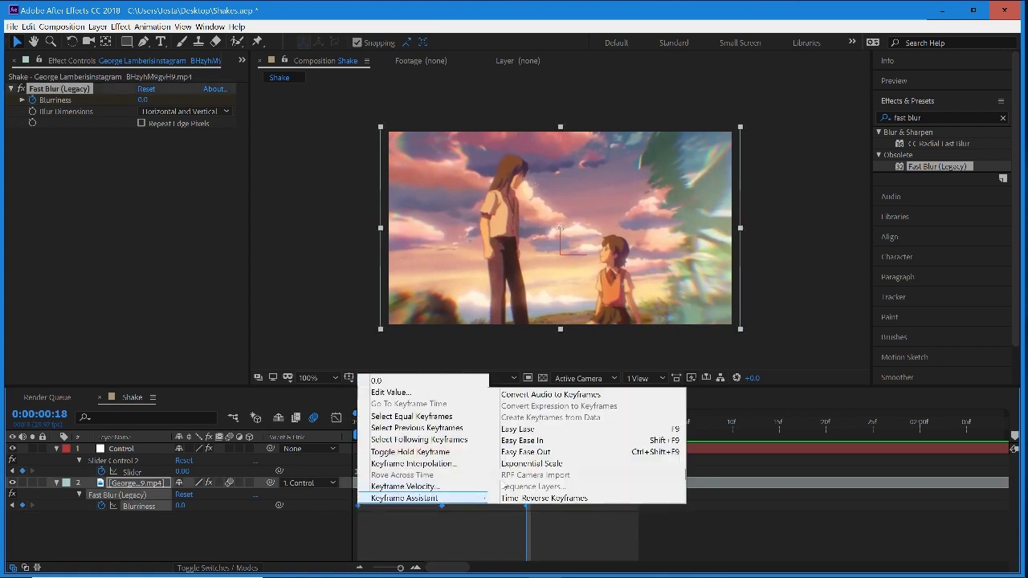
left_click(507, 428)
Reshape the Blurriness speed curve by dragging the keyframes' influence handles longer.
left_click(335, 418)
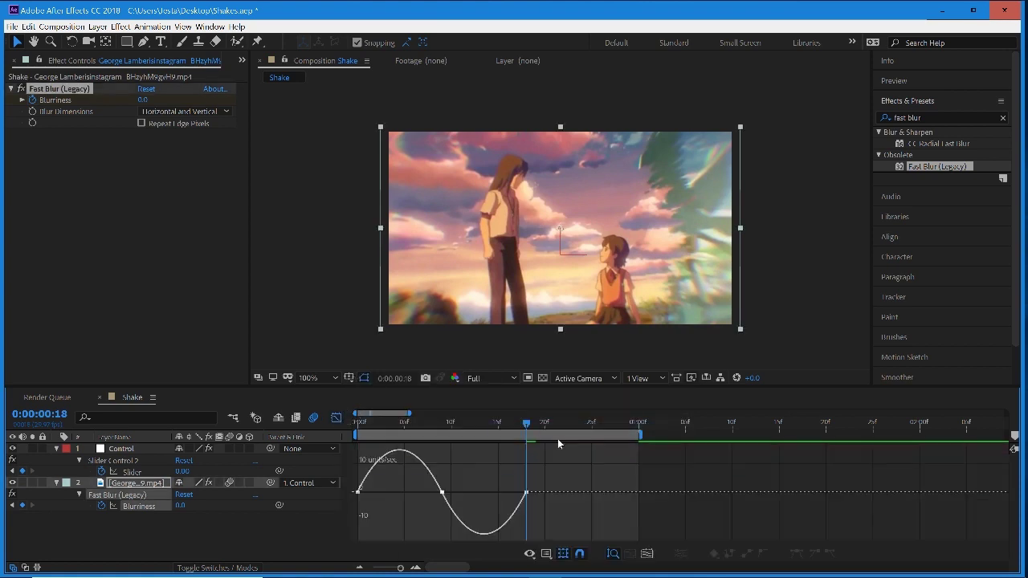
left_click(640, 554)
left_click(358, 492)
left_click_drag(414, 495, 450, 498)
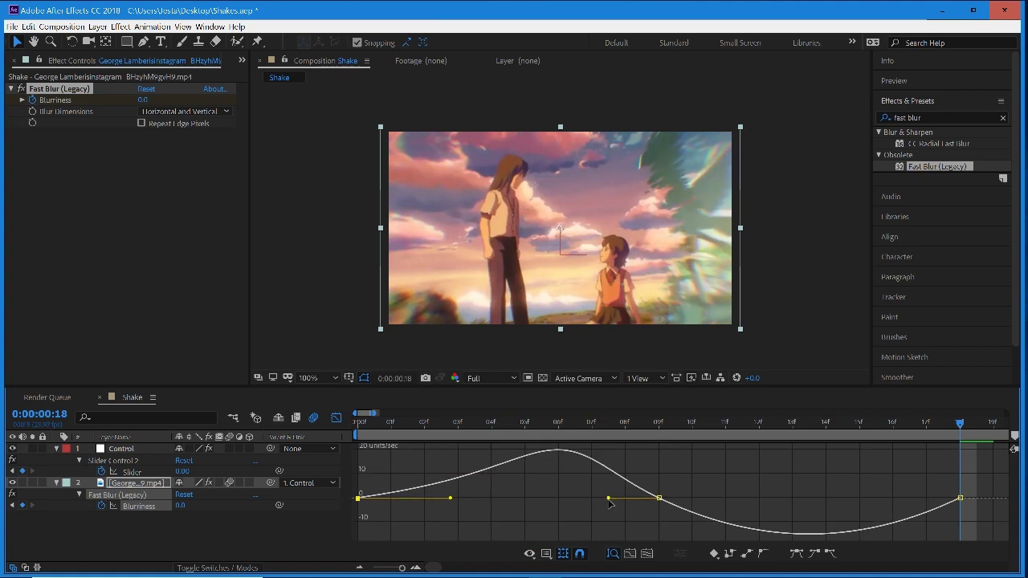
left_click_drag(609, 502, 625, 498)
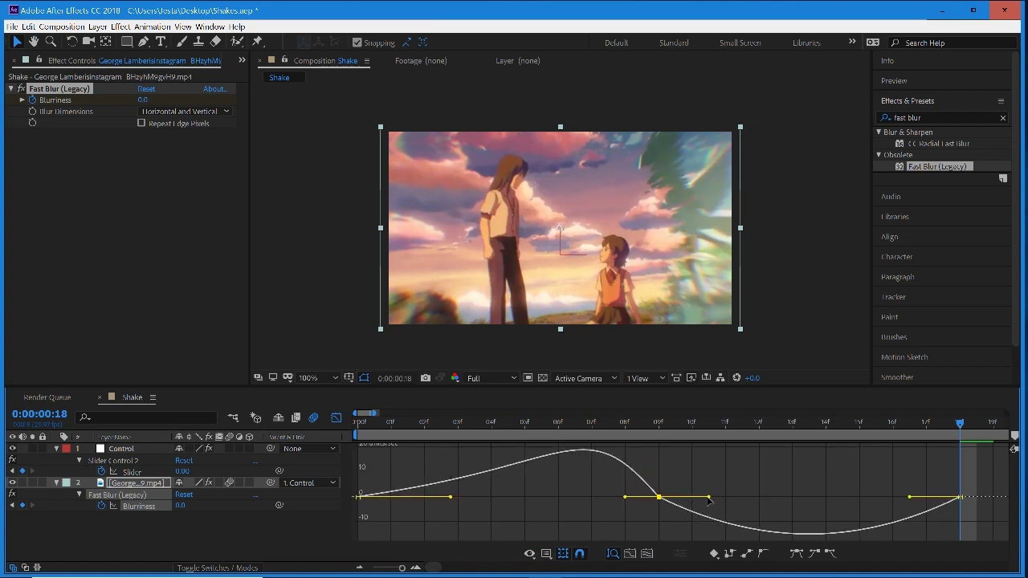
left_click_drag(709, 499, 700, 498)
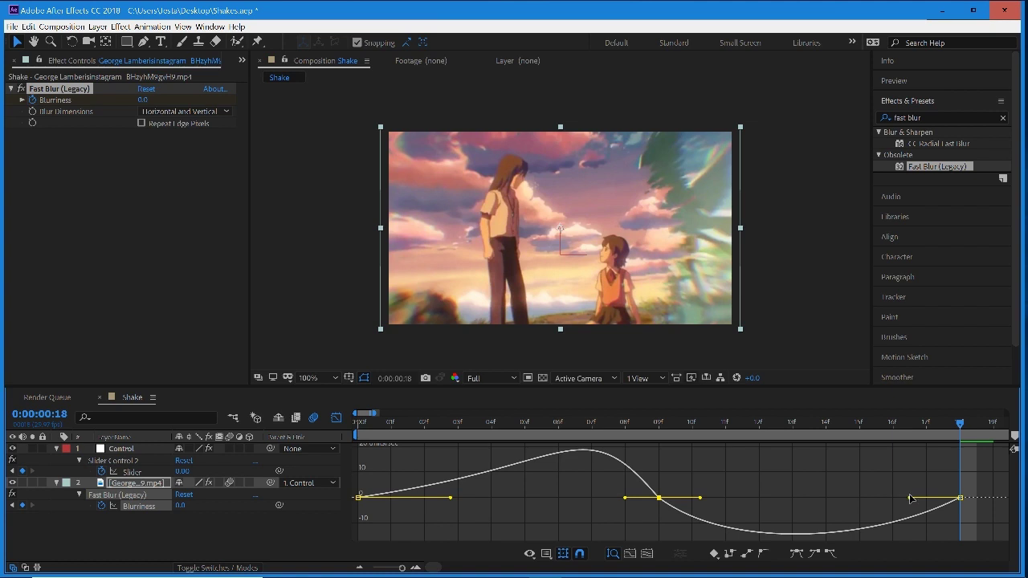
left_click_drag(909, 497, 864, 497)
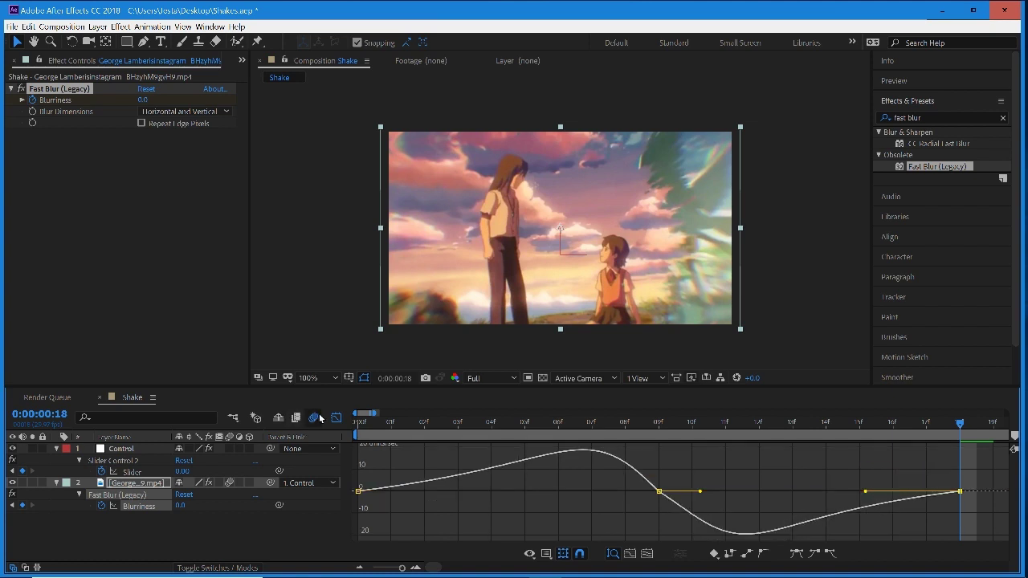
Return to the layer timeline from the first frame and preview the blurred shake.
left_click(335, 418)
left_click(370, 423)
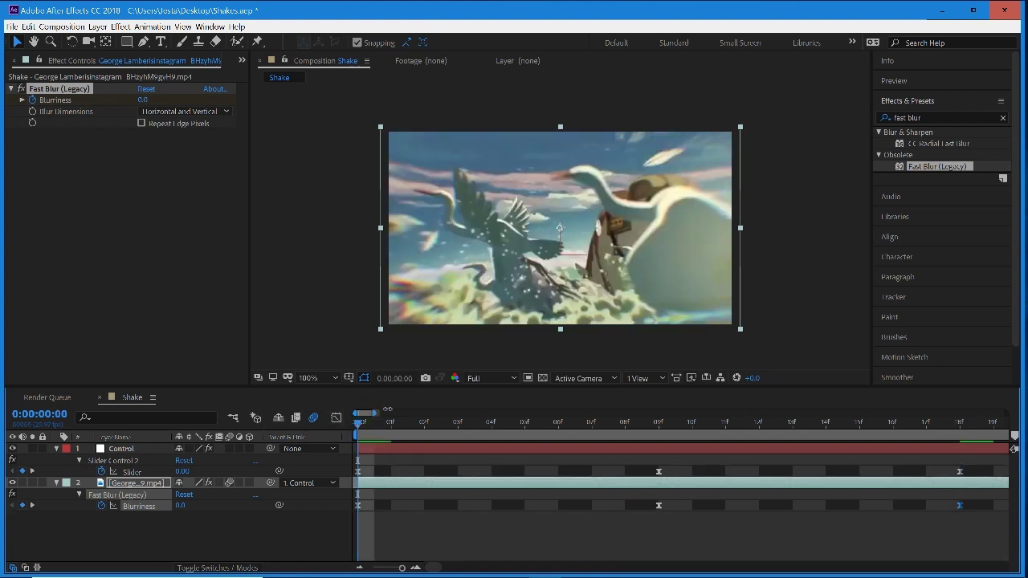
key("minus")
key("minus")
key("minus")
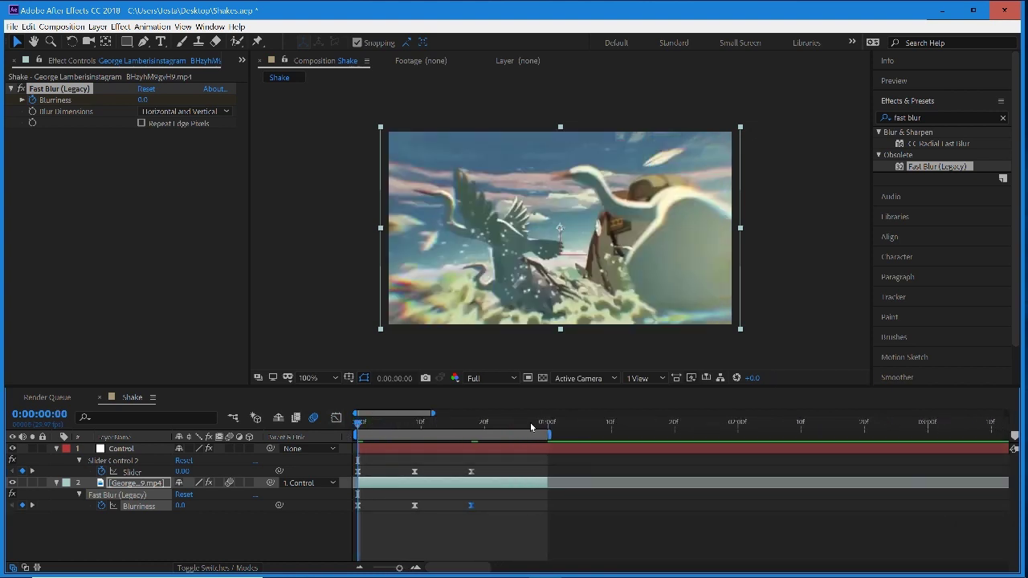
key("space")
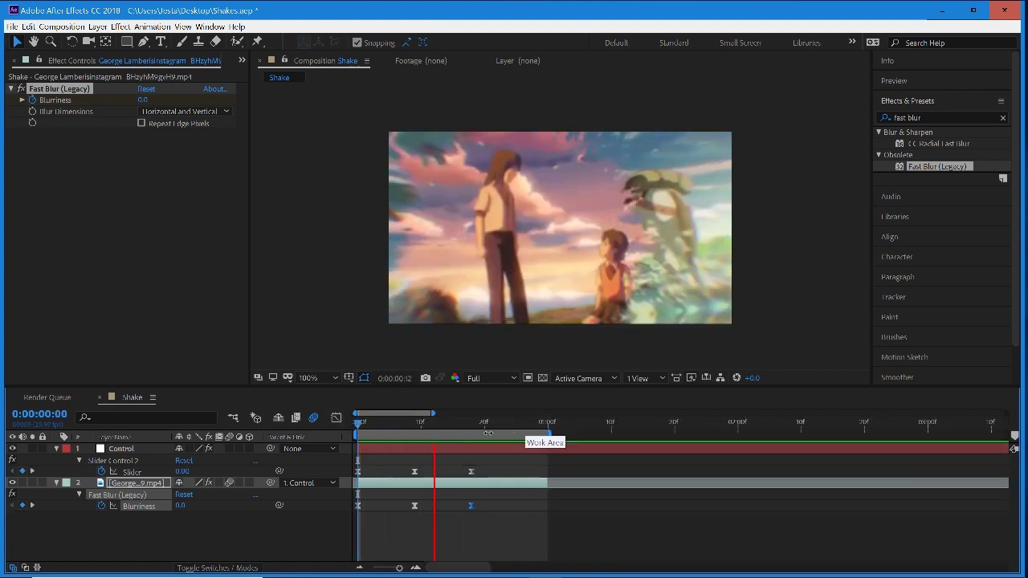
left_click(357, 425)
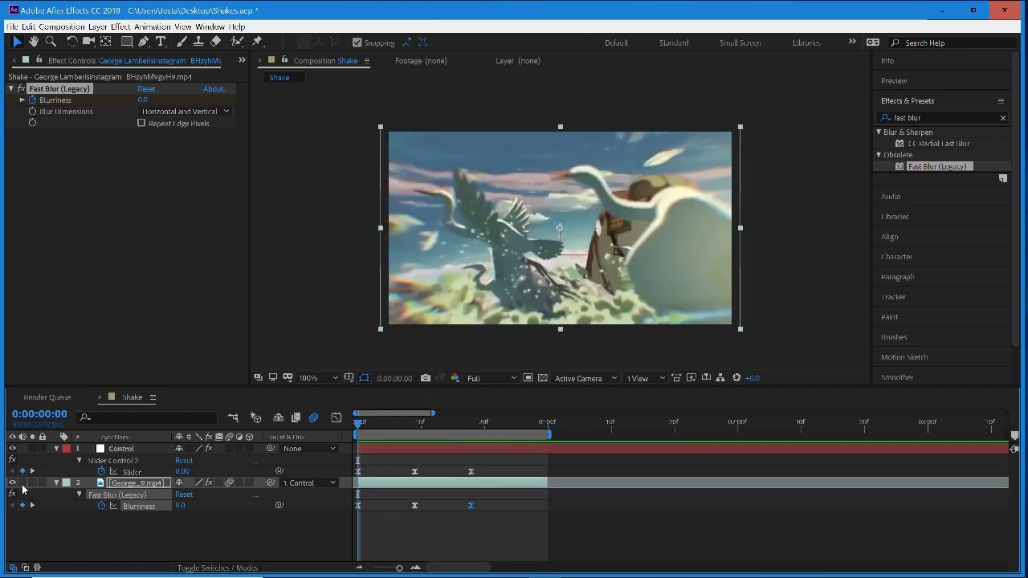
Turn on the footage's audio, replay with sound and scrub through frames to inspect the blur.
left_click(25, 482)
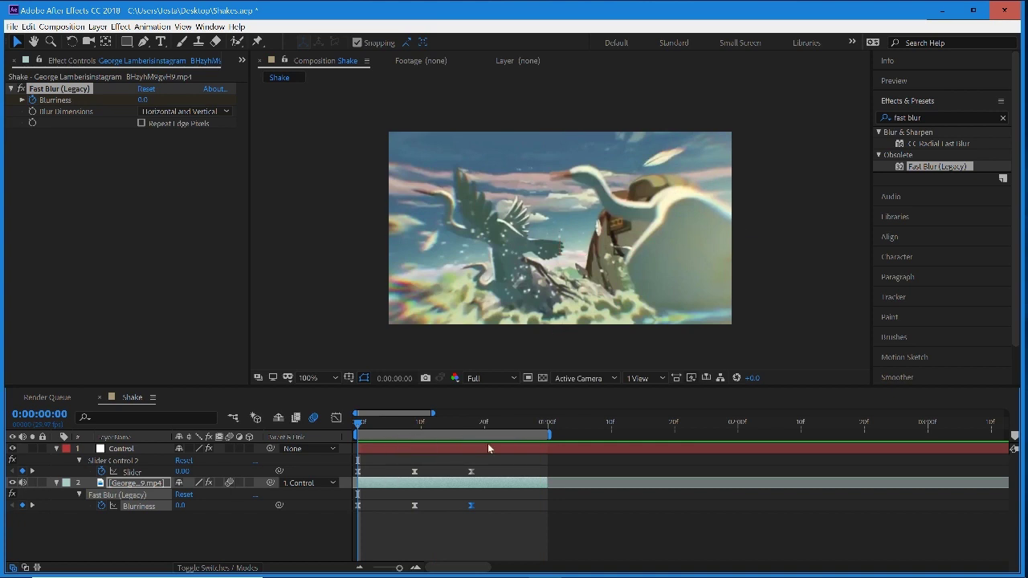
key("space")
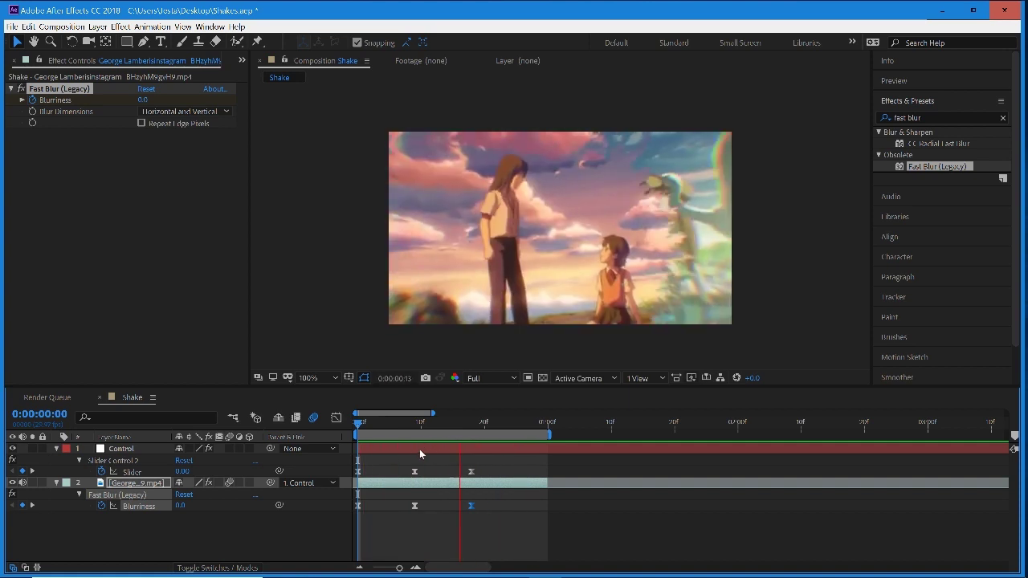
left_click_drag(354, 423, 383, 423)
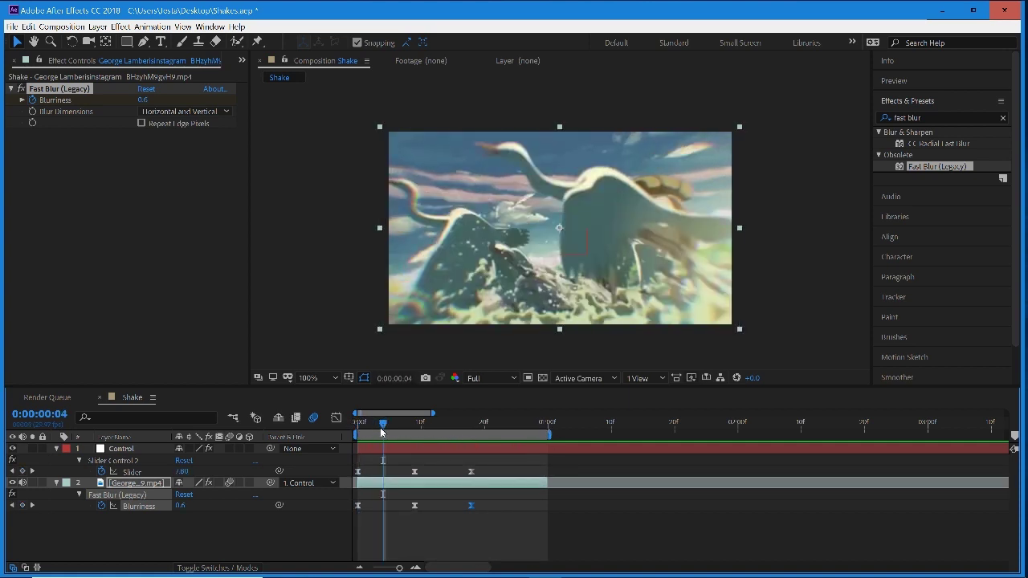
left_click_drag(381, 432, 337, 468)
key("space")
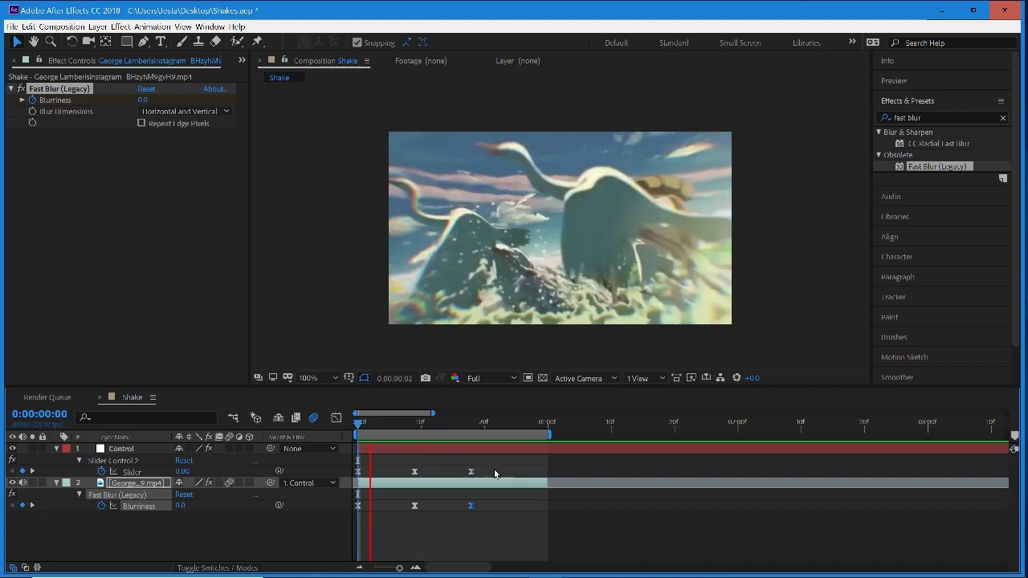
left_click(403, 425)
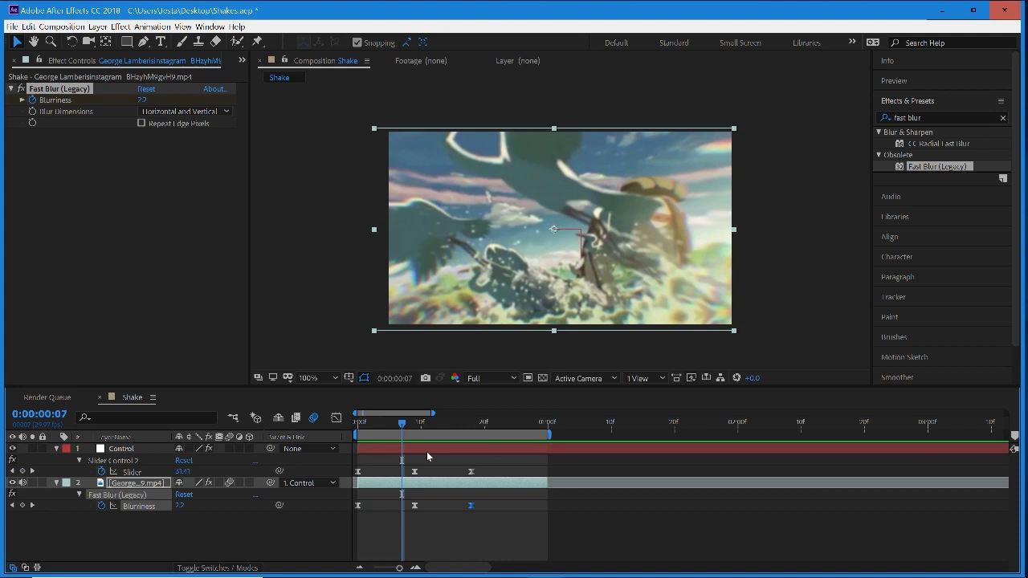
Check the Control layer's slider values at frames 22 and 12.
left_click(426, 451)
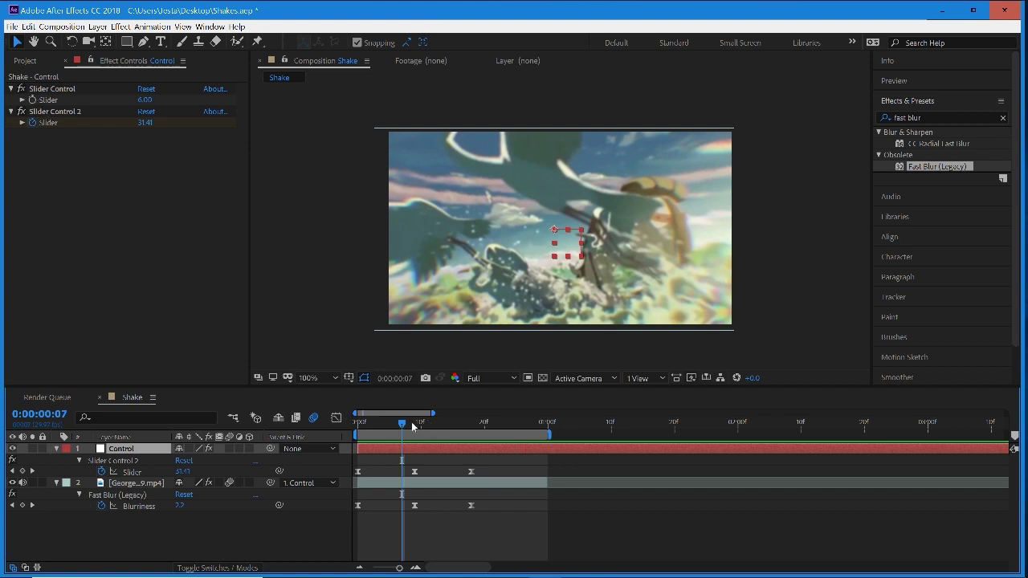
left_click_drag(412, 426, 496, 480)
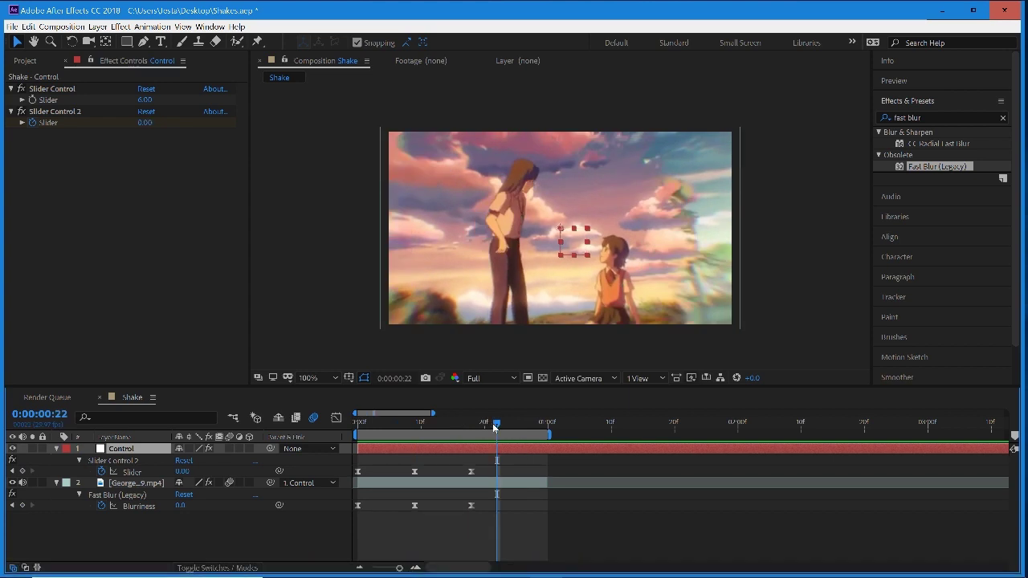
left_click_drag(493, 423, 414, 446)
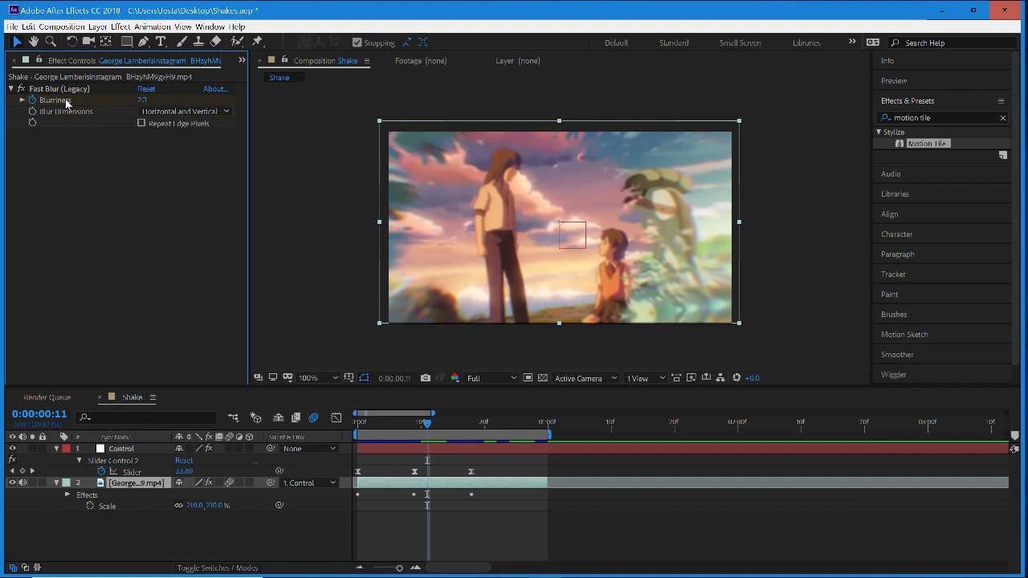
key("space")
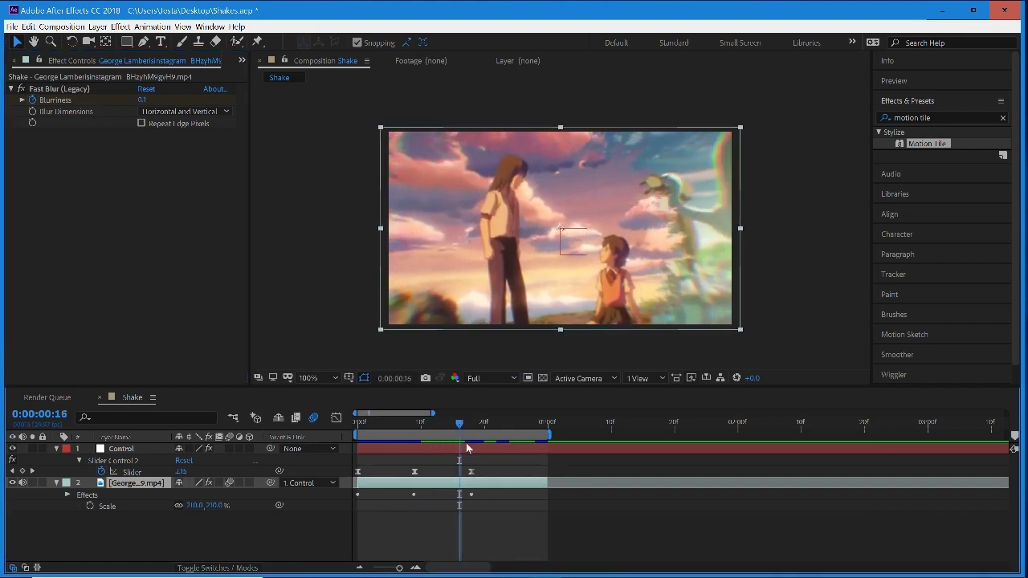
mouse_move(468, 430)
left_mouse_down()
mouse_move(484, 440)
mouse_move(472, 442)
left_mouse_up()
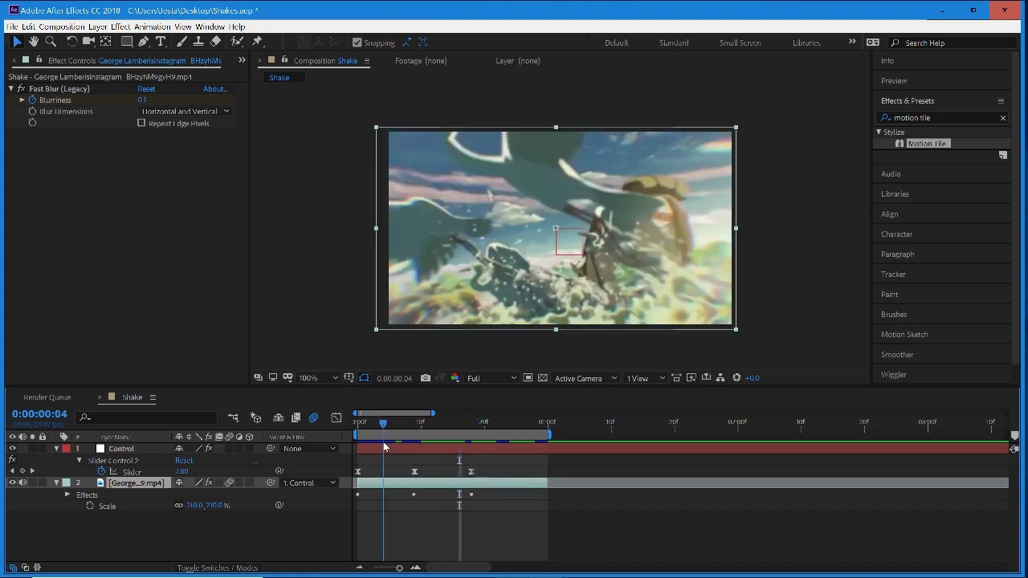
left_click_drag(382, 441, 458, 434)
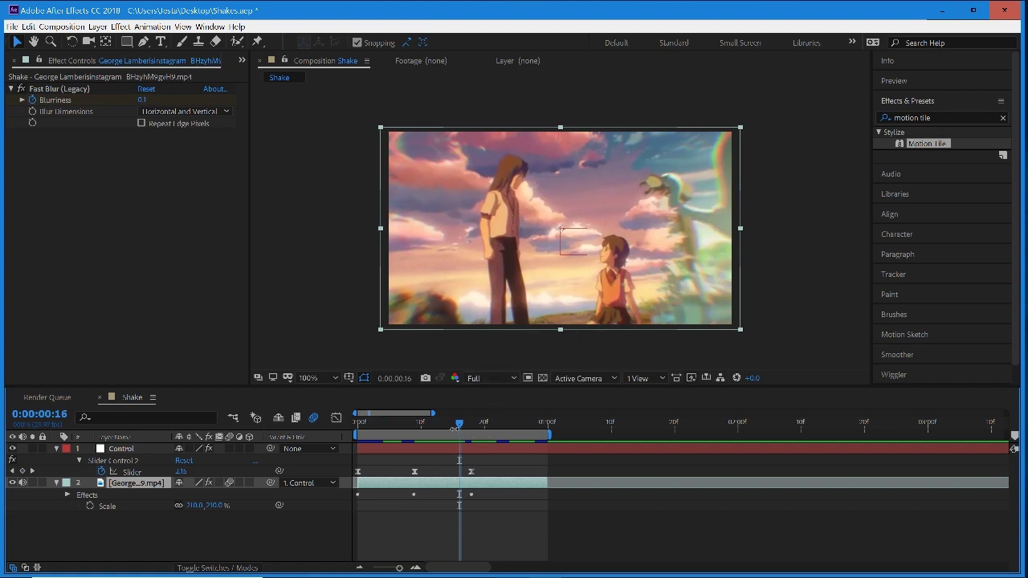
left_click_drag(458, 431, 434, 432)
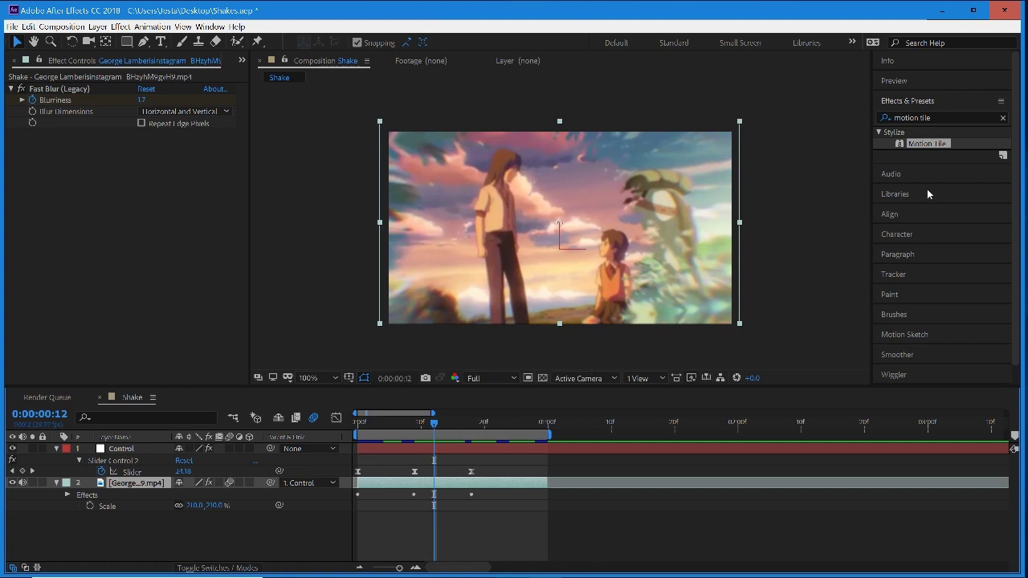
Apply Motion Tile to the footage, set Output Width and Height to 220, and turn on Mirror Edges.
left_click_drag(925, 146, 420, 485)
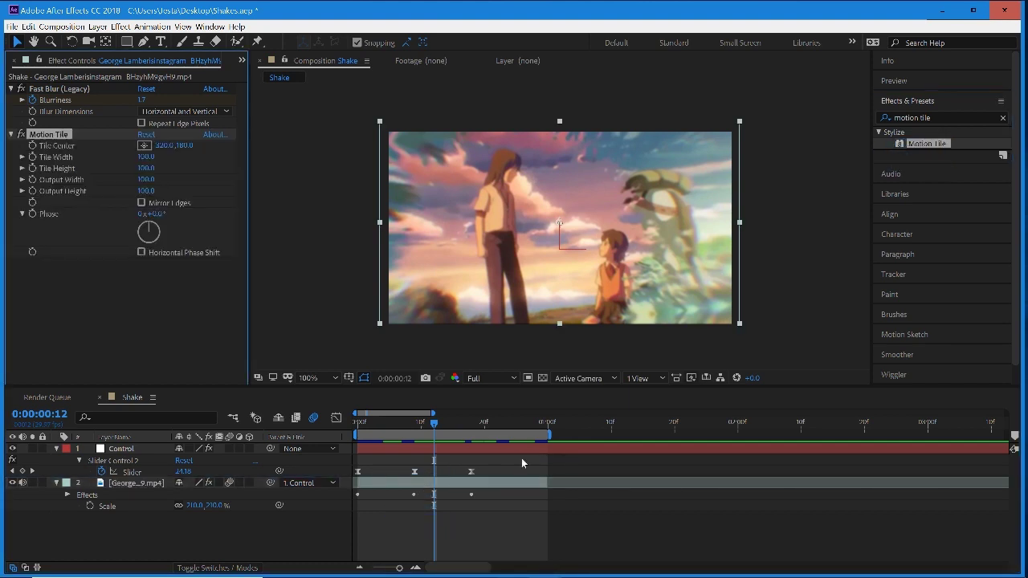
left_click(469, 433)
left_click_drag(143, 191, 154, 179)
left_click(142, 202)
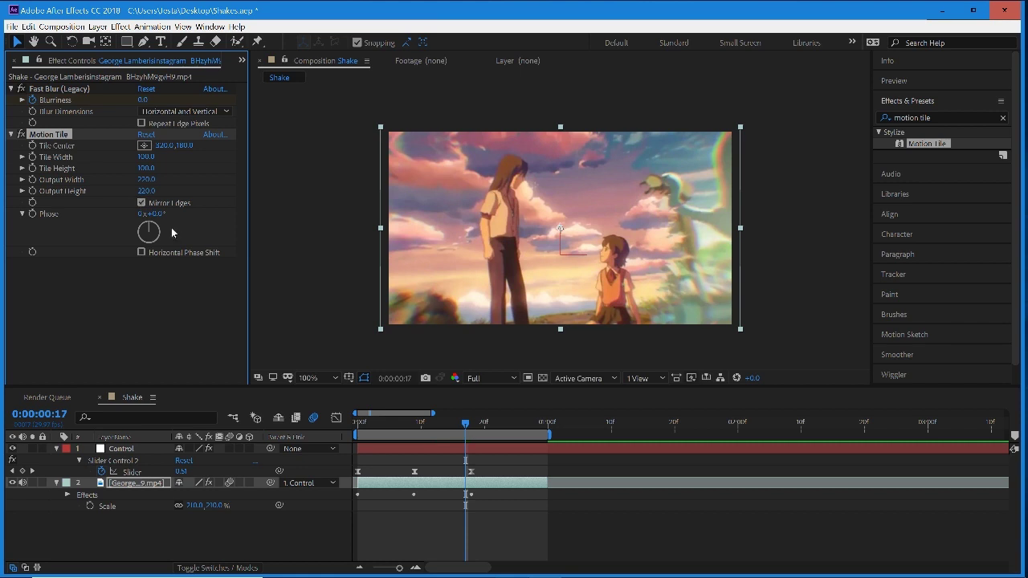
left_click_drag(464, 424, 497, 433)
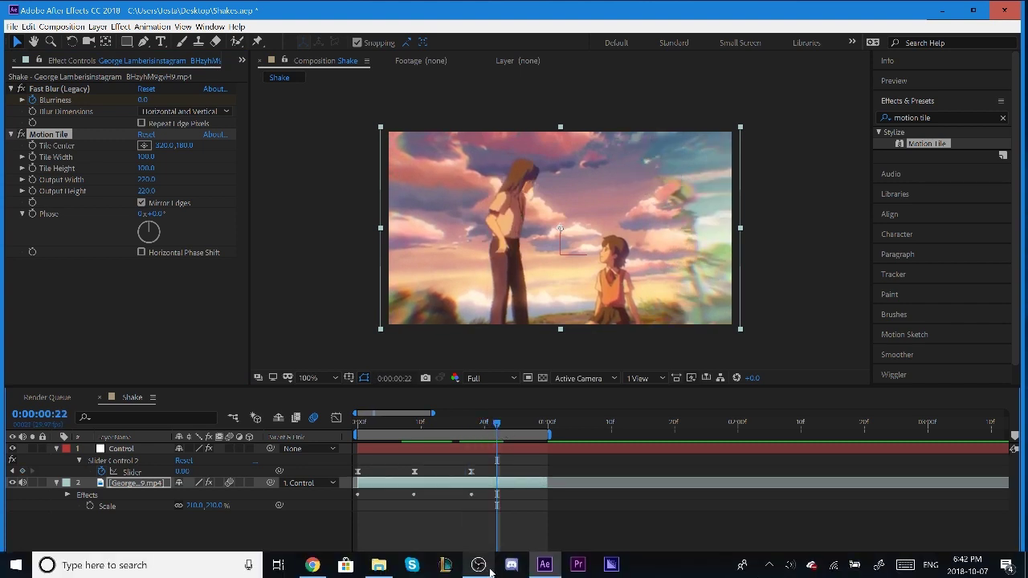